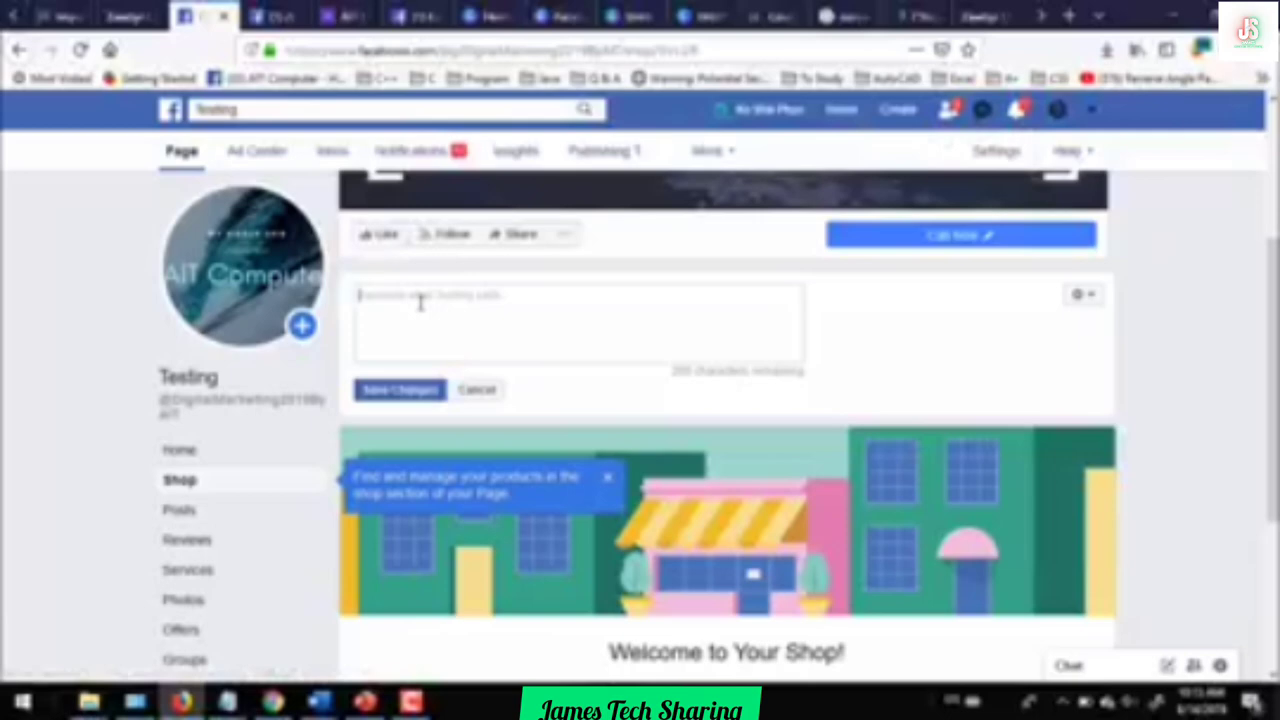
Enter and save the shop description "Production of Myanmar E-Learning Training on Technology, Education, Business", continued with a Burmese phrase on the second line
type("Par")
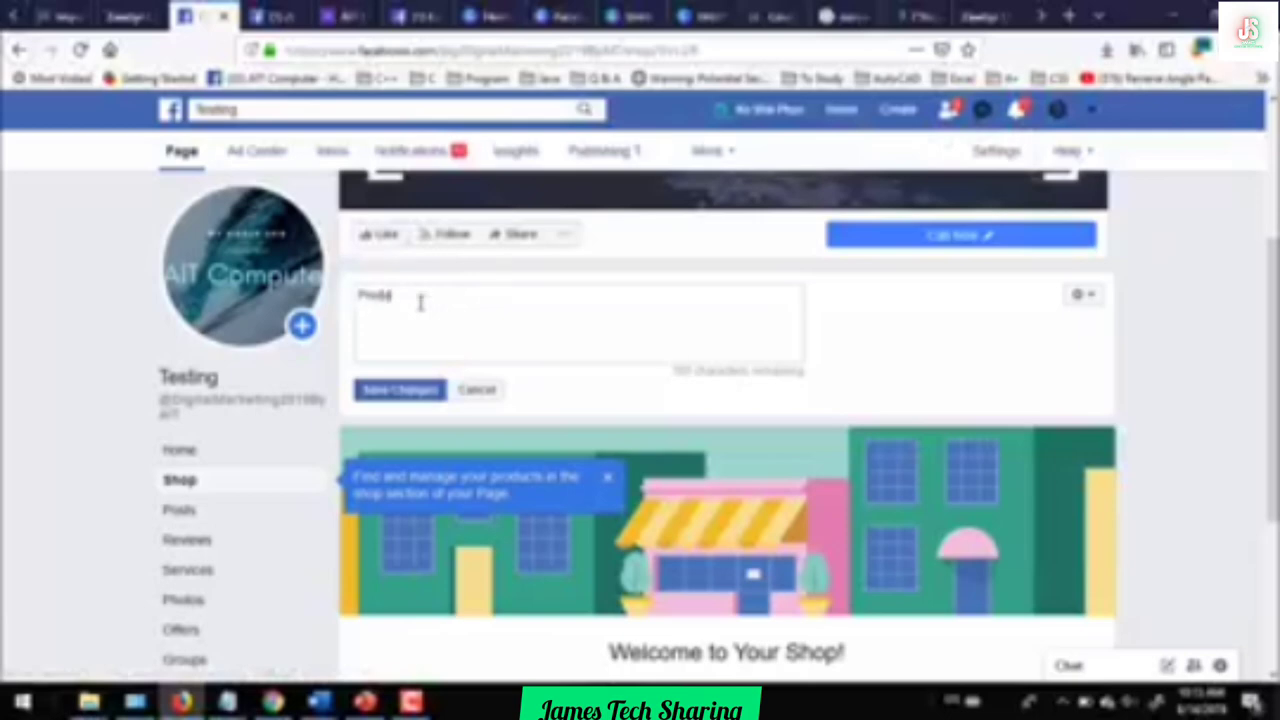
type("f")
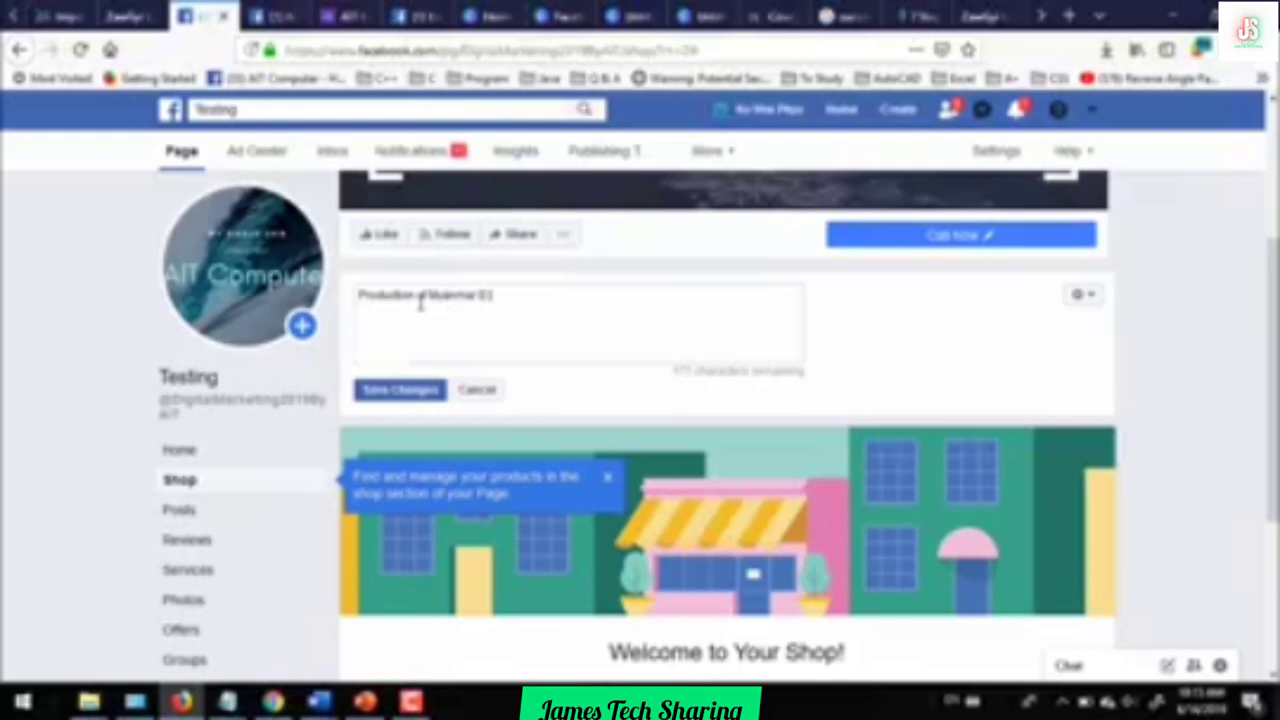
type("g")
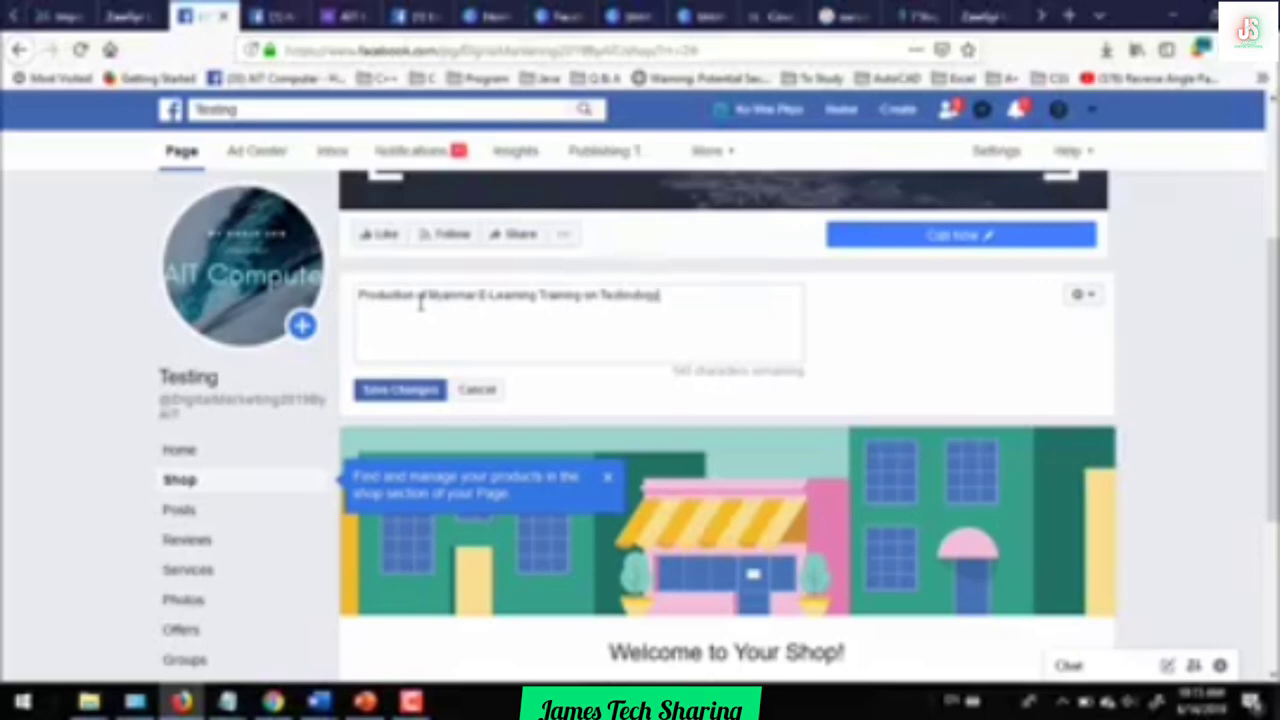
type("ucation, Business")
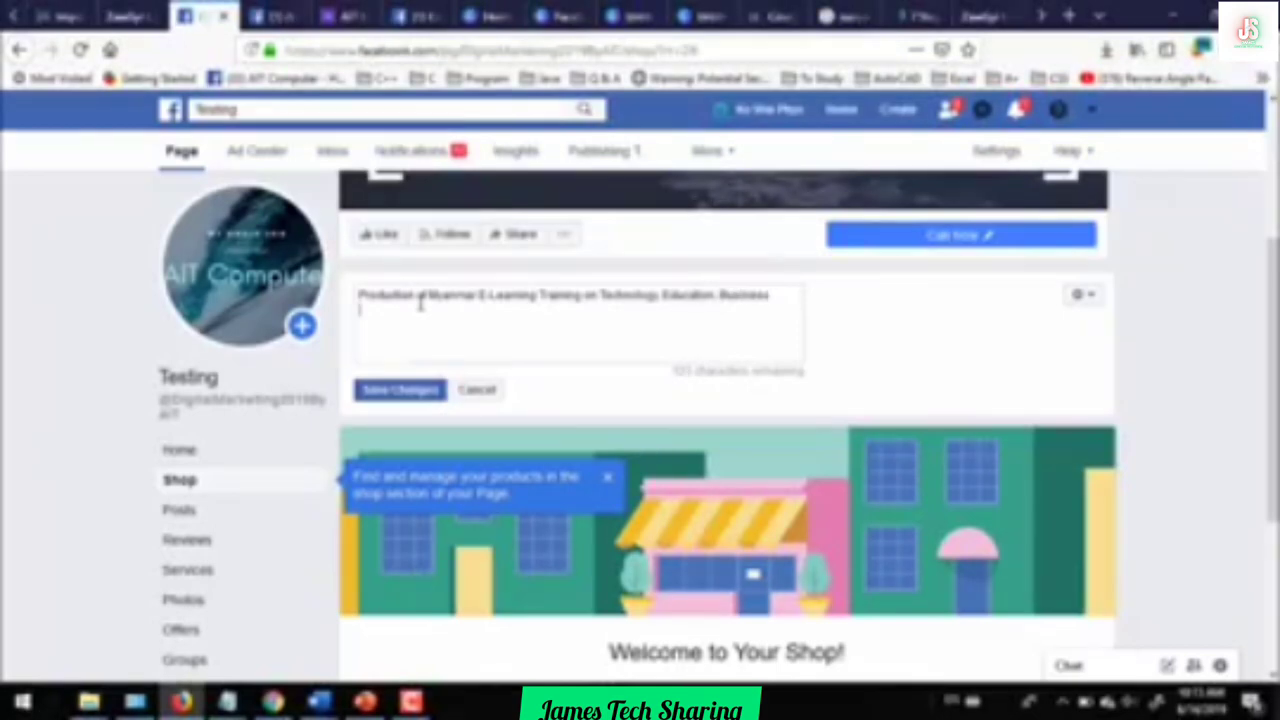
type("မြန်မာ")
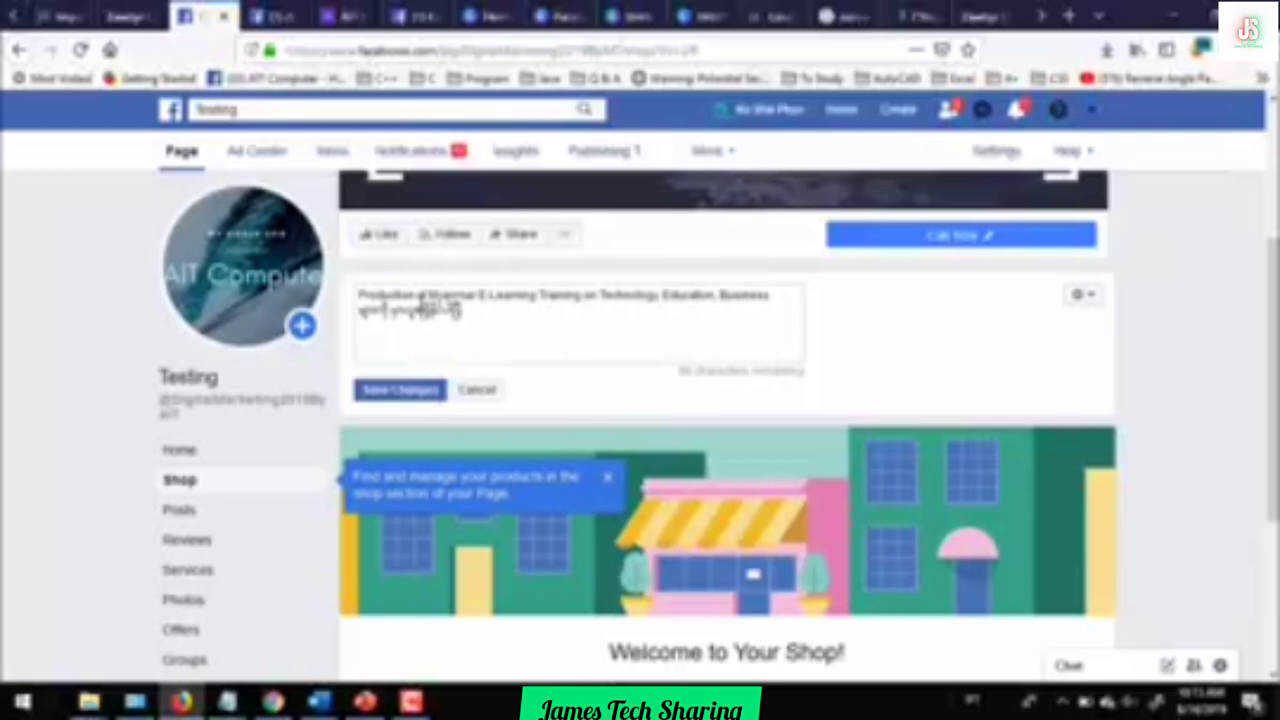
left_click(430, 396)
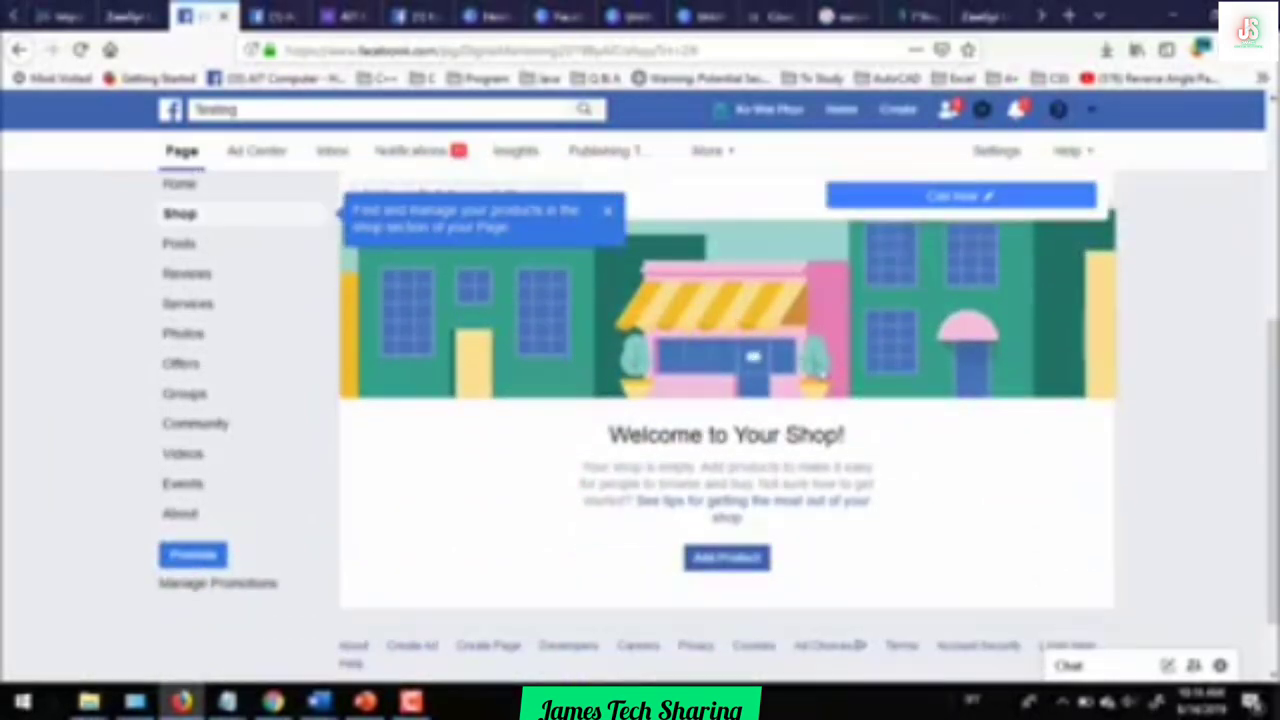
Start a new shop product and add the image file "123 Scratch R300" from the computer as its photo
scroll(946, 491, "down", 2)
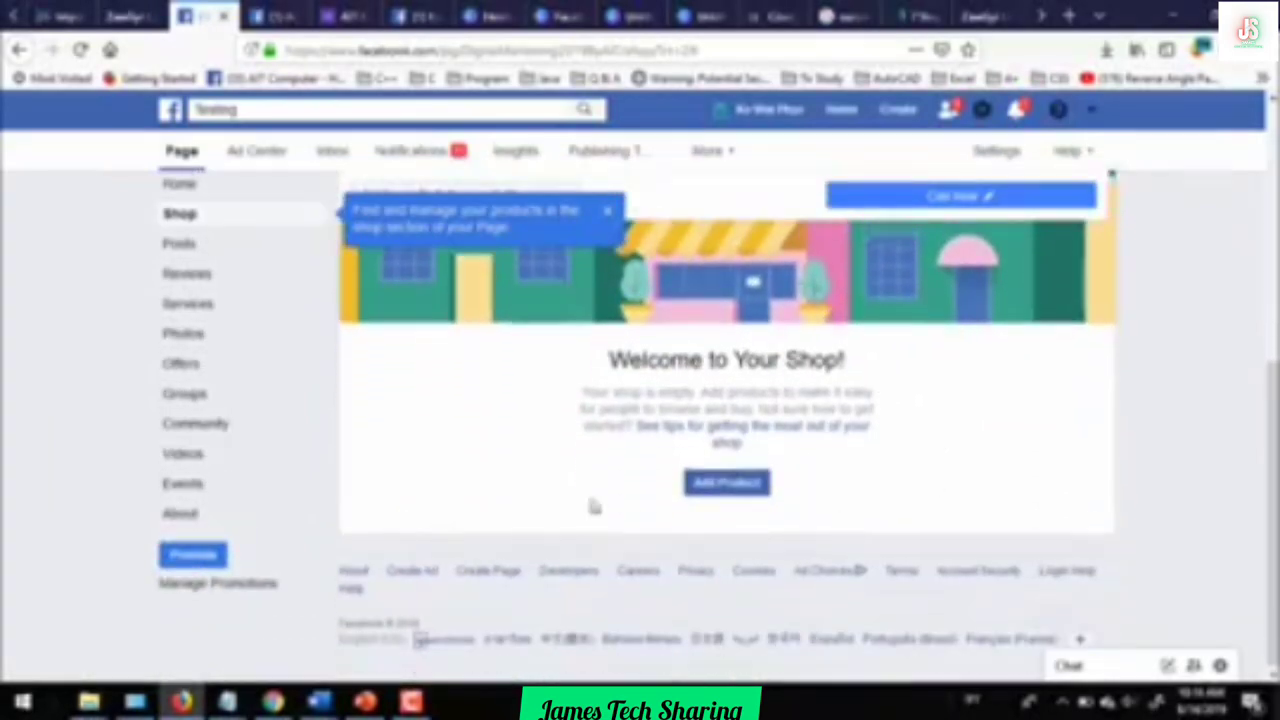
left_click(729, 492)
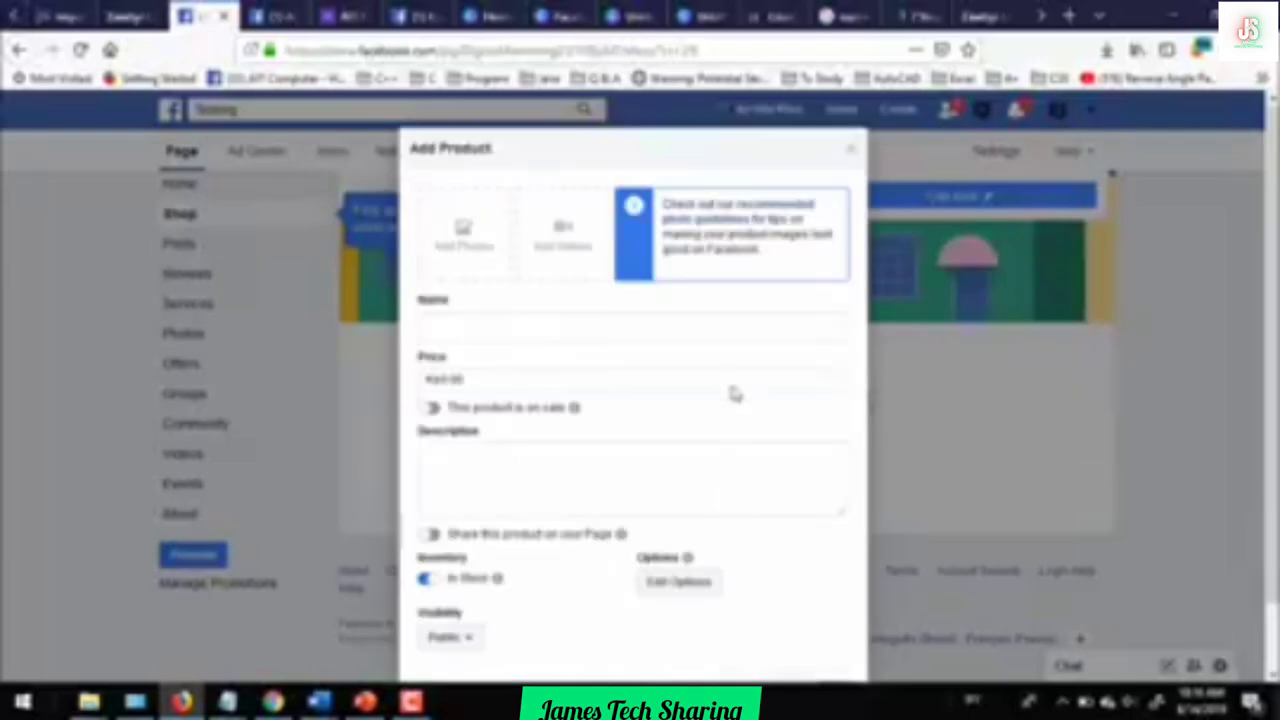
left_click(468, 240)
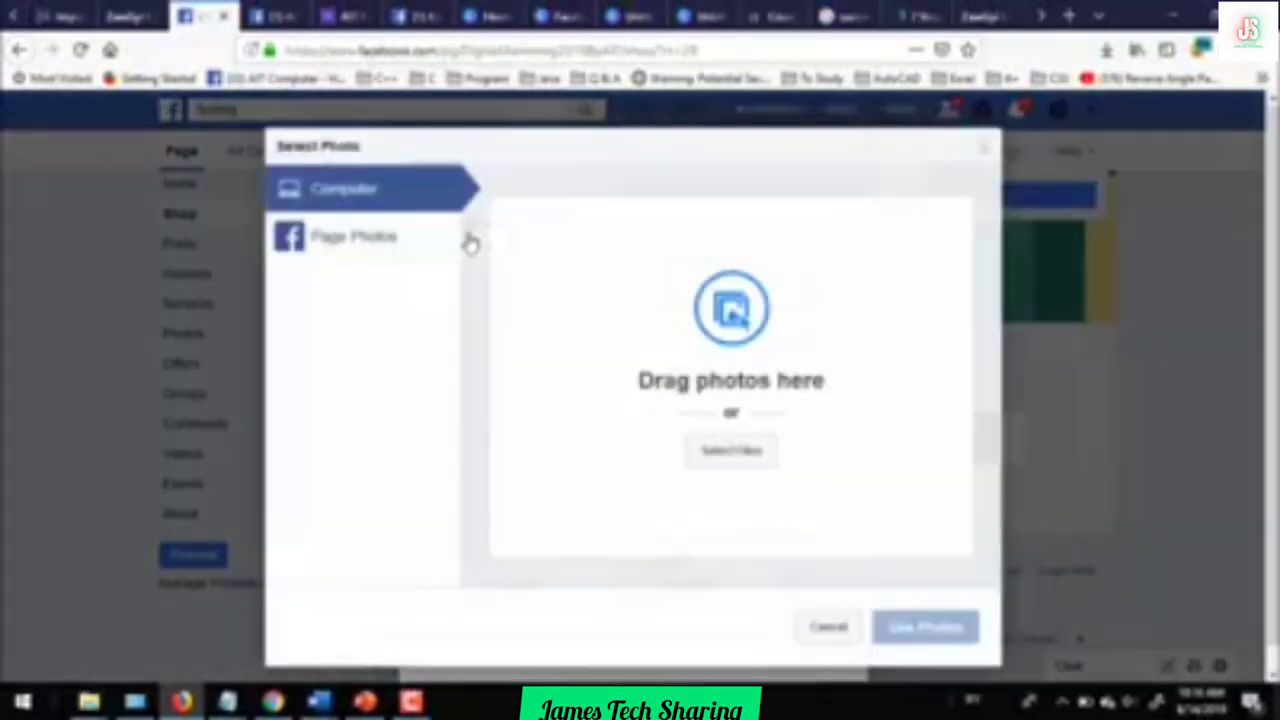
left_click(735, 452)
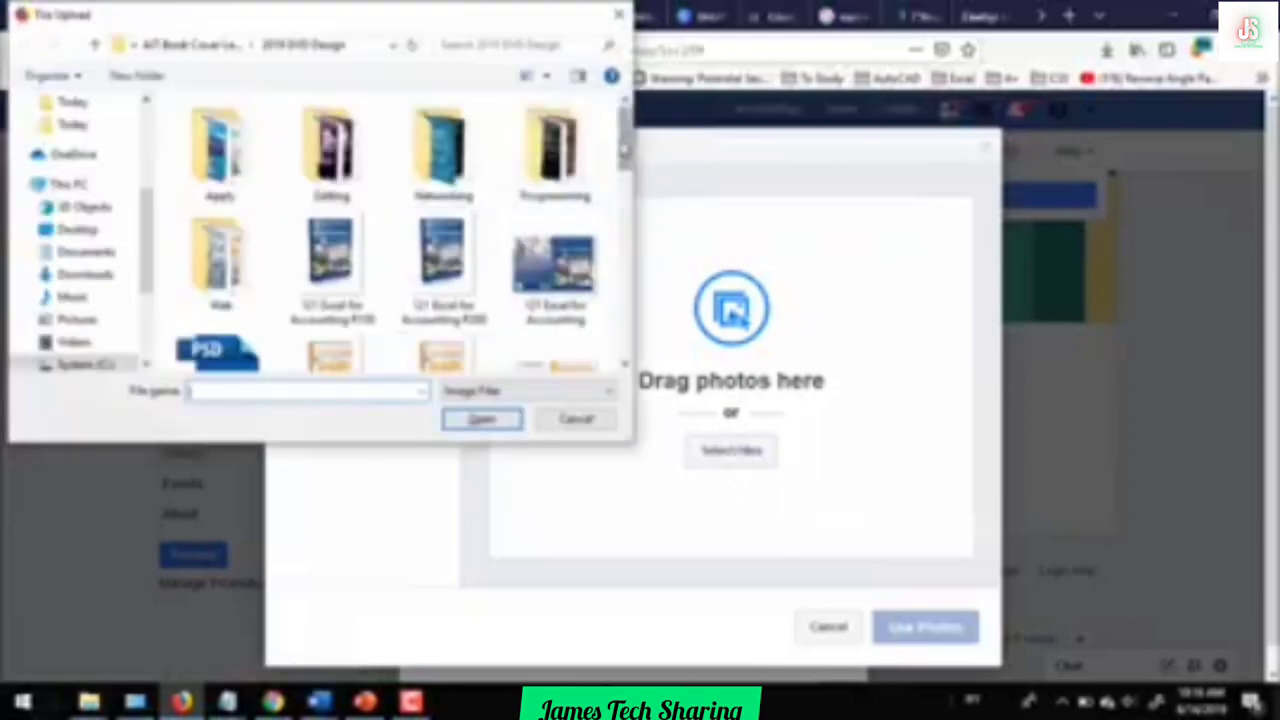
left_click_drag(624, 145, 622, 214)
left_click(220, 280)
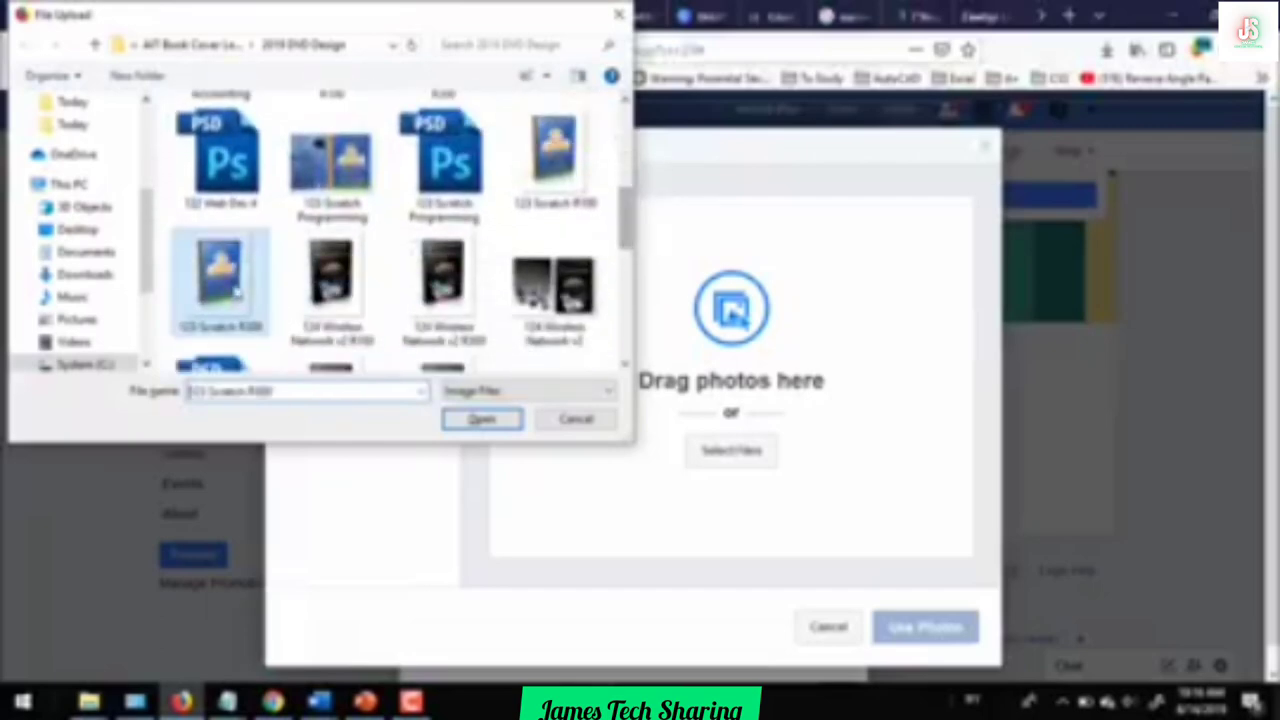
left_click(481, 420)
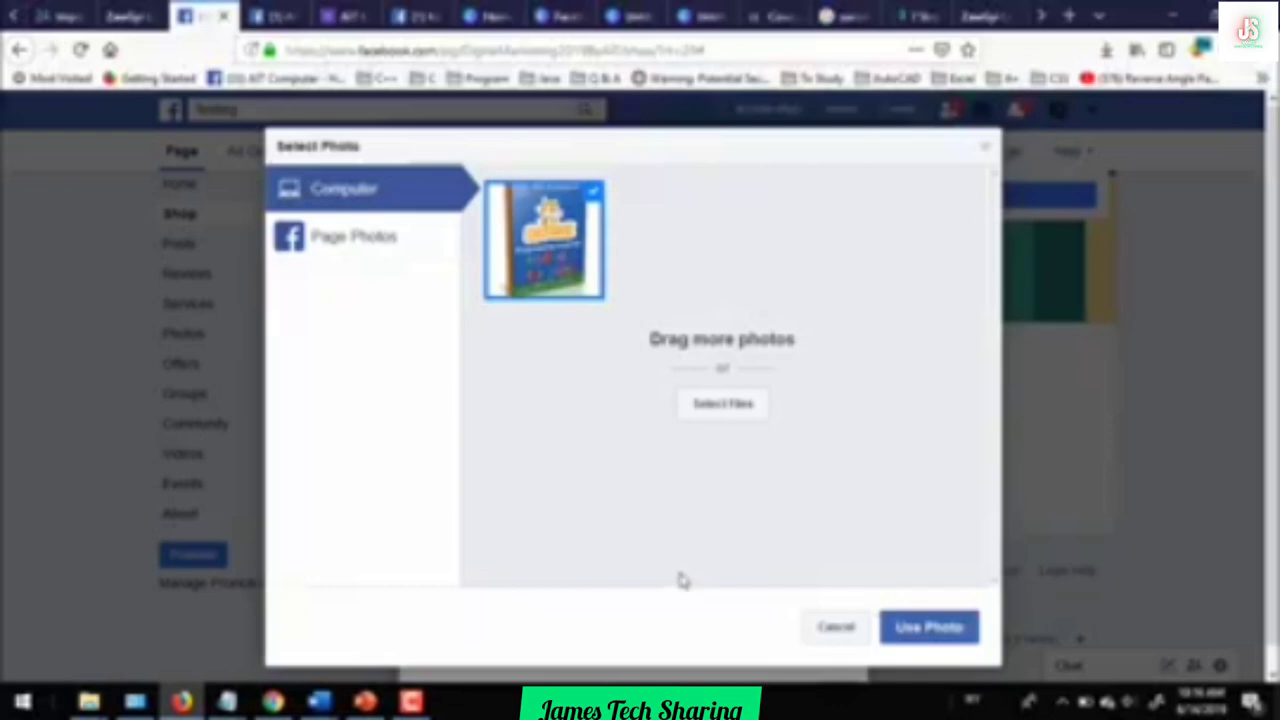
left_click(929, 628)
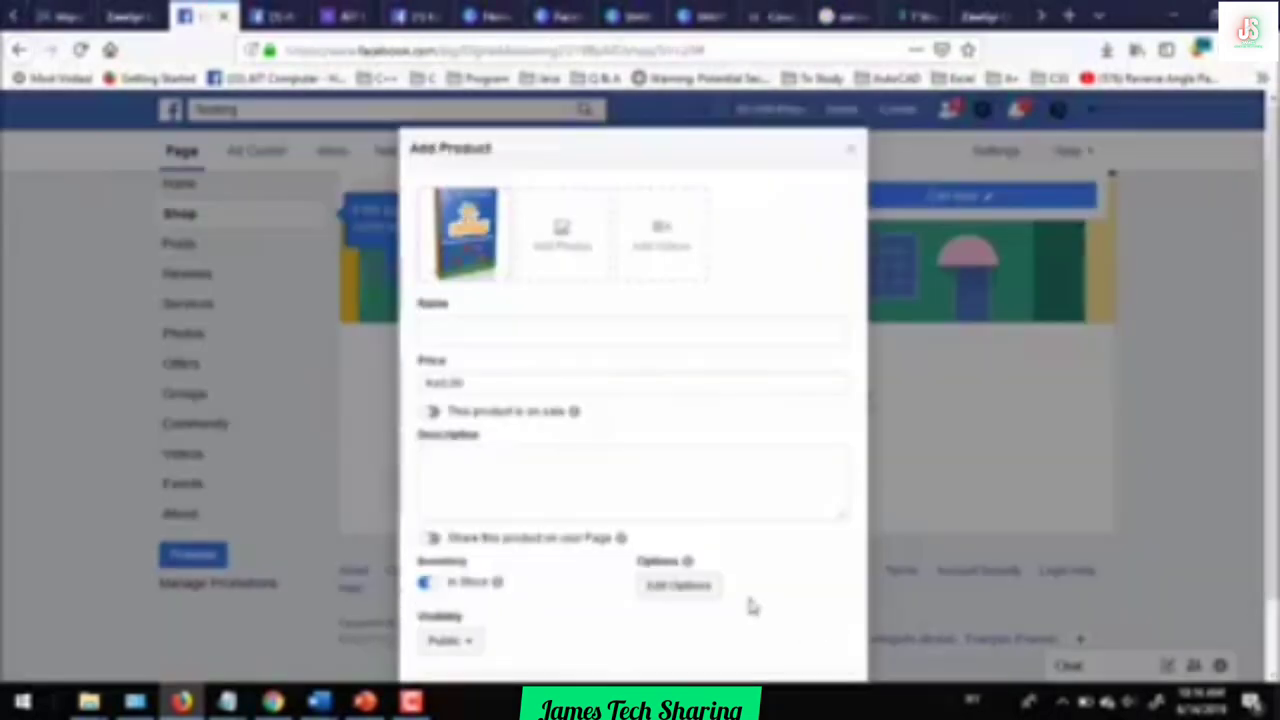
Enter the product name in Burmese with the English word "Programming" between the Burmese words
left_click(483, 337)
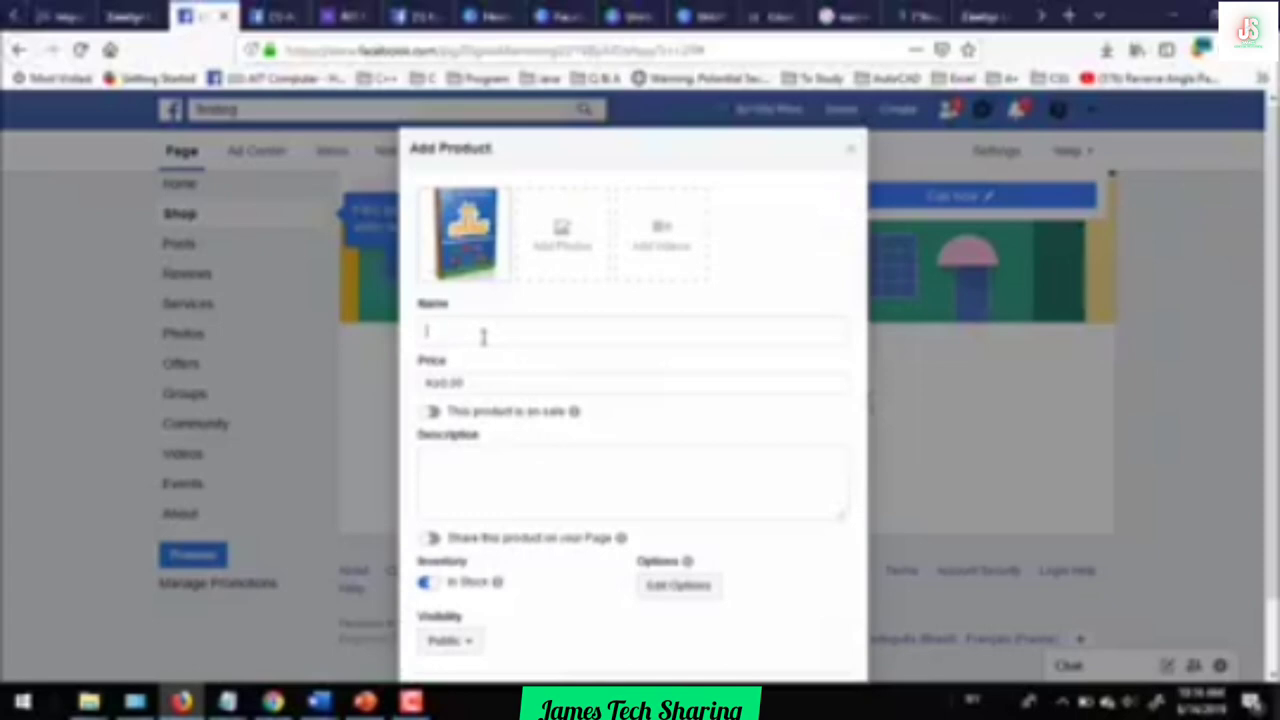
type("mandments")
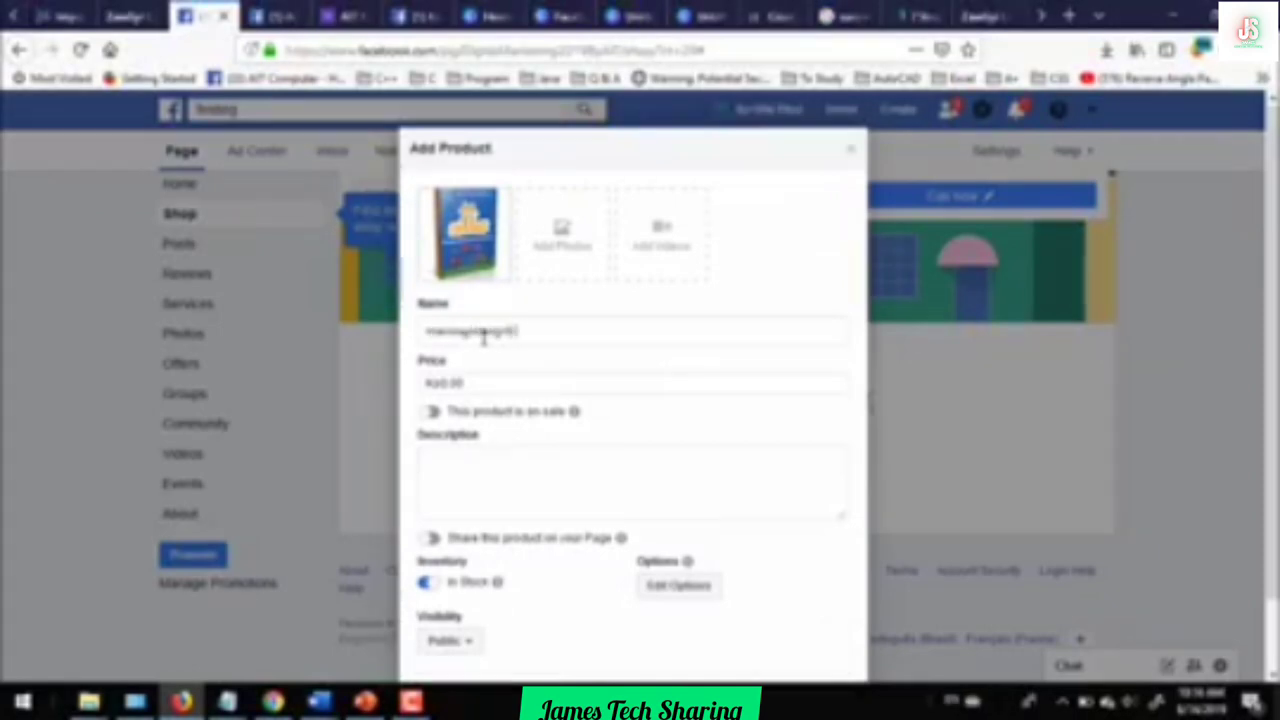
type(" Par")
key("BackSpace")
type("ogramm")
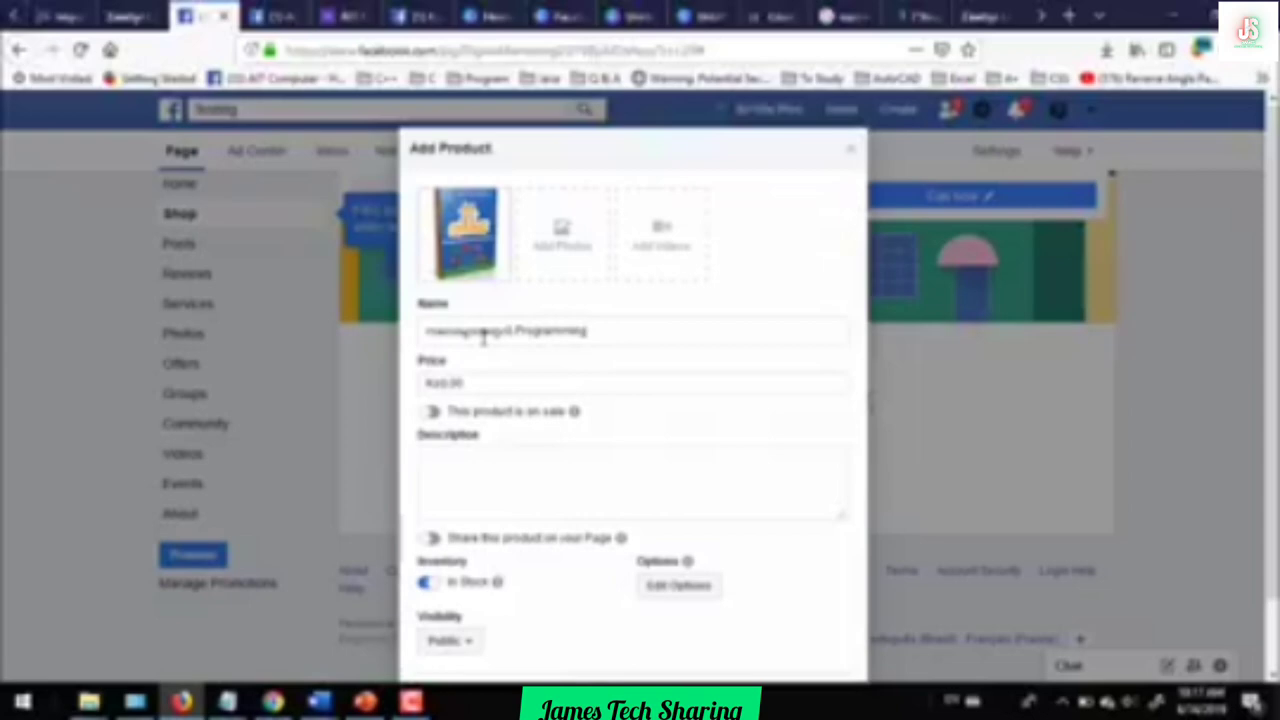
type("ing Language")
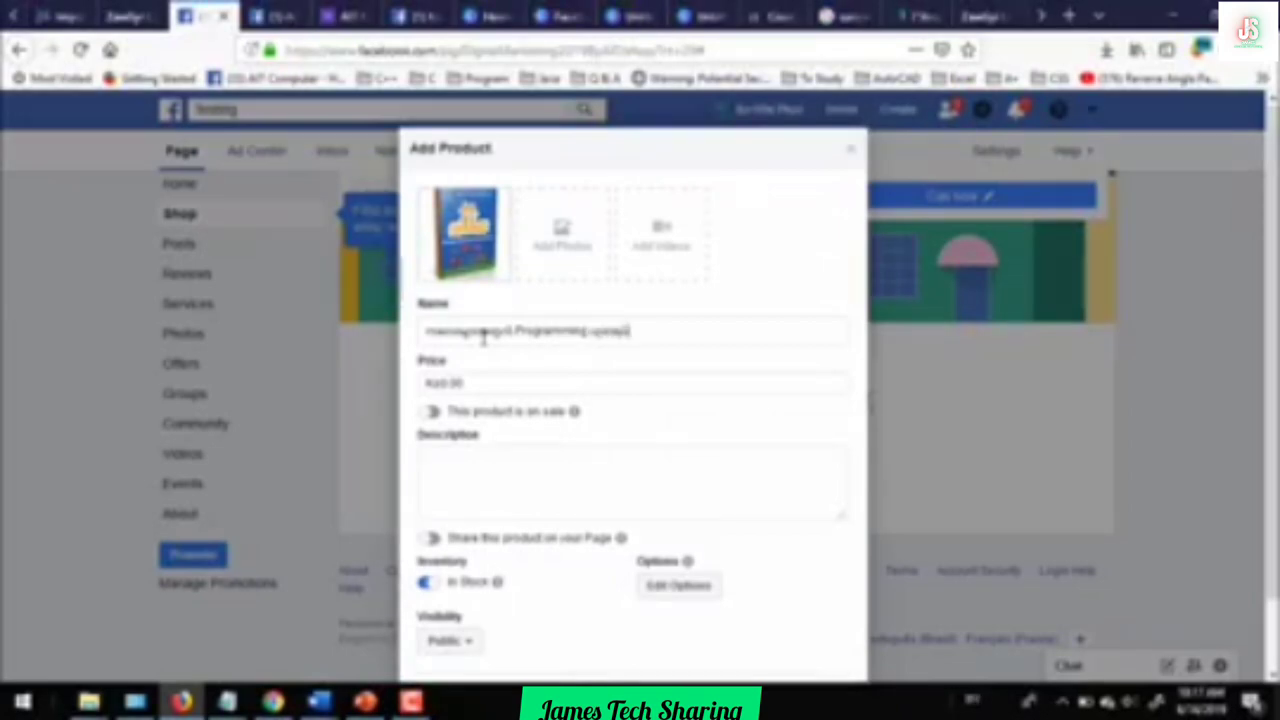
Set the product's price to Ks15000 and mark the product as on sale
left_click_drag(483, 386, 452, 385)
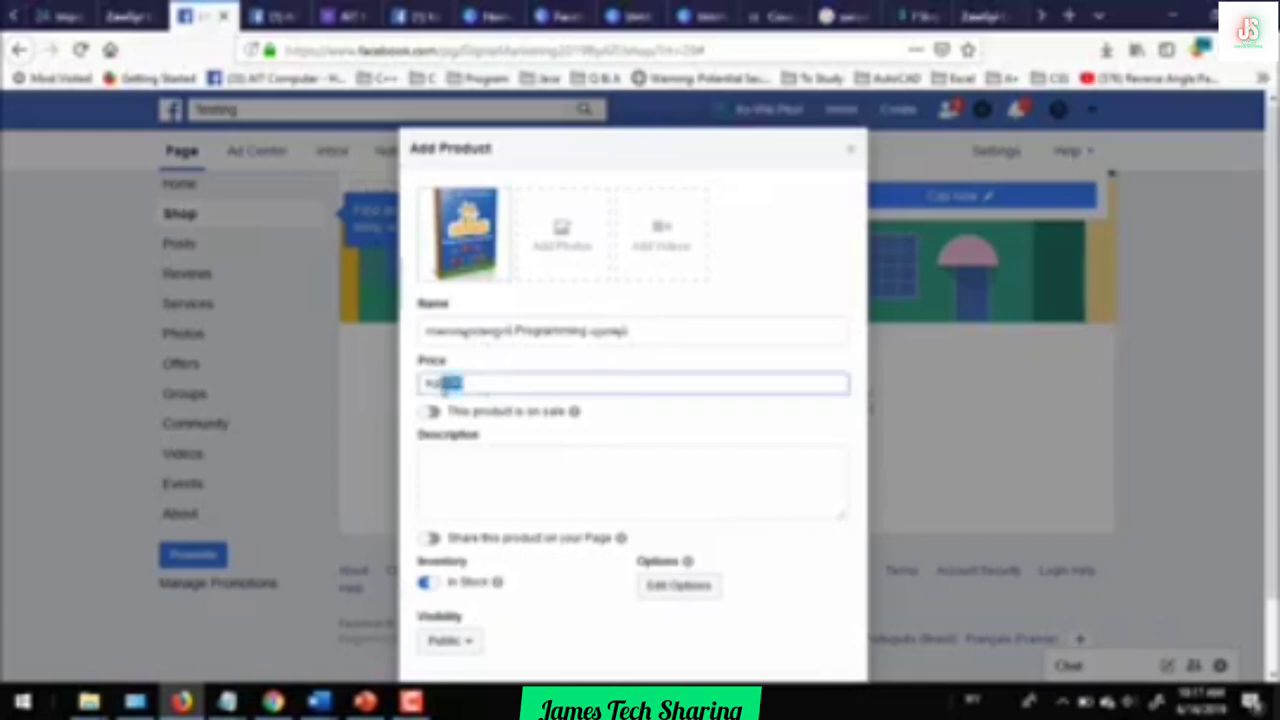
key("BackSpace")
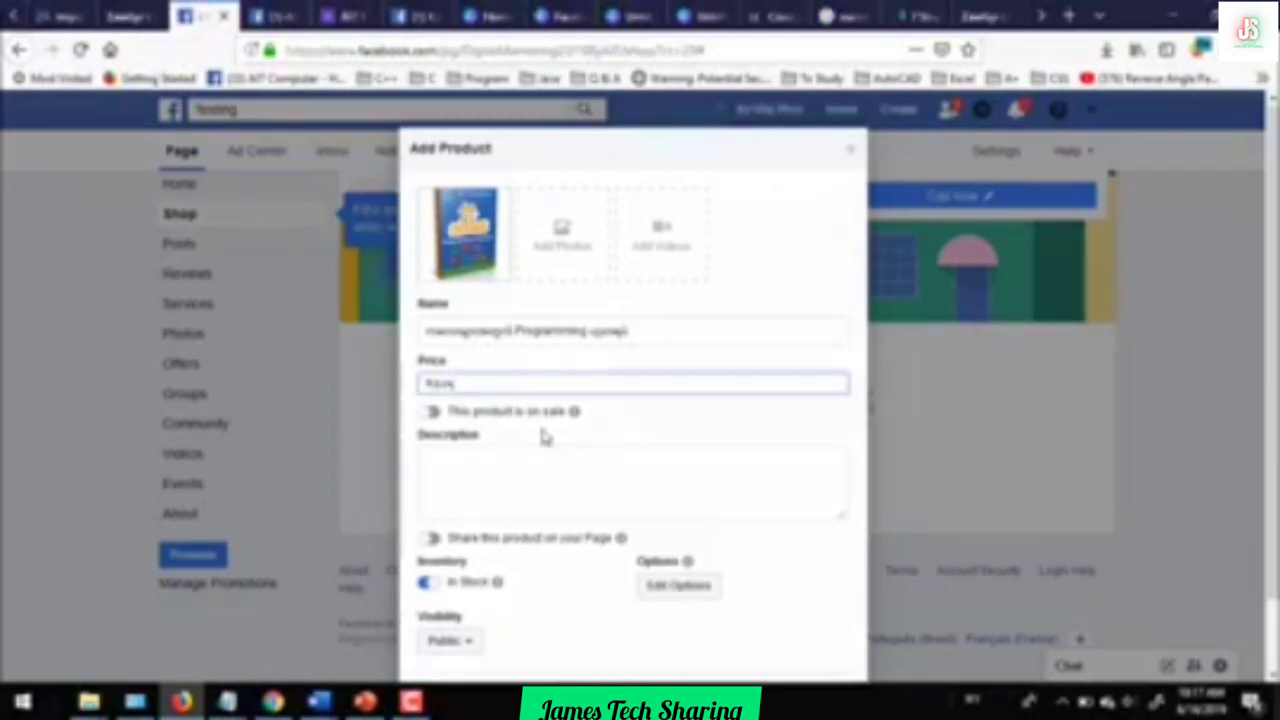
key("alt+shift")
type("15000")
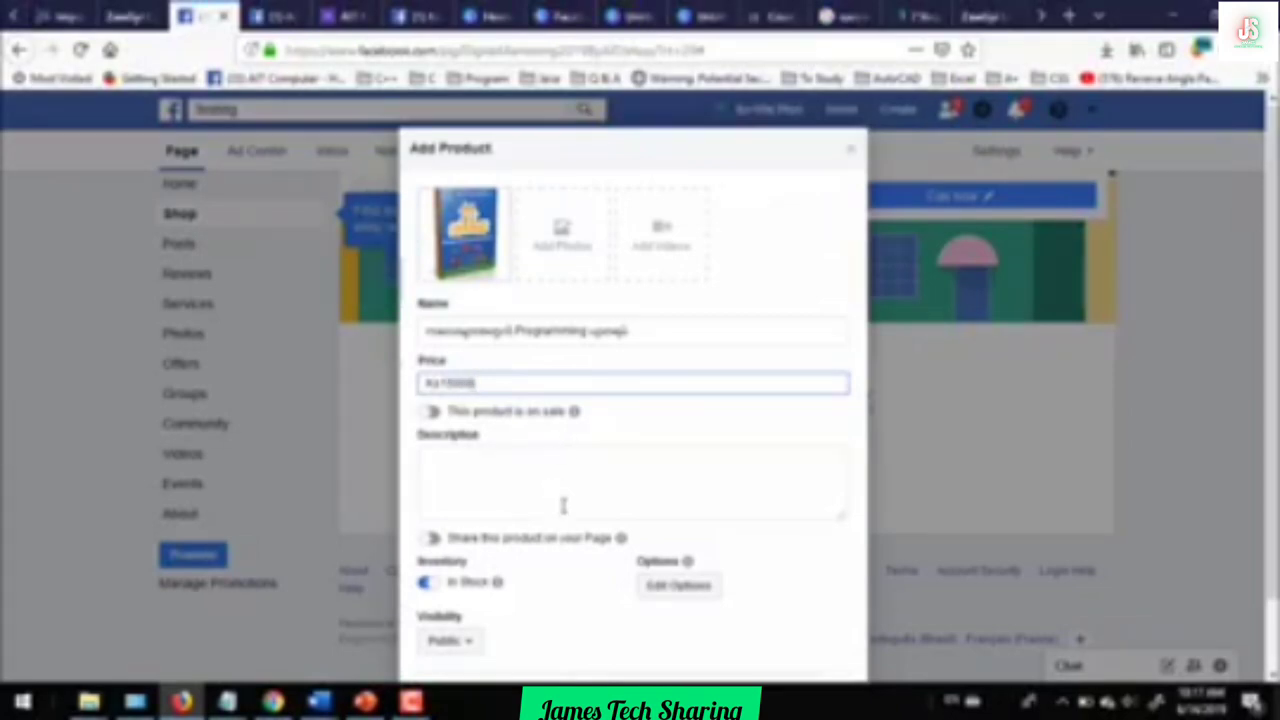
left_click(431, 411)
Turn on sharing the product on the Page and leave its inventory set to In Stock
scroll(689, 423, "down", 3)
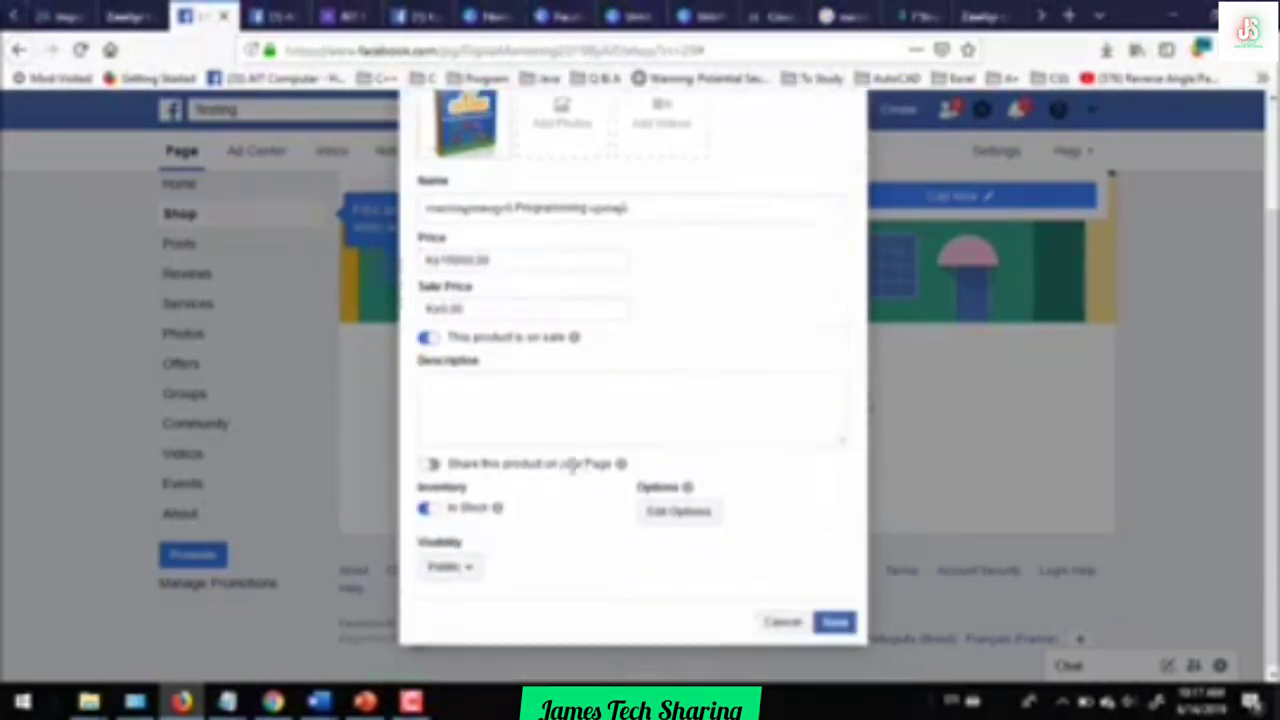
left_click(432, 465)
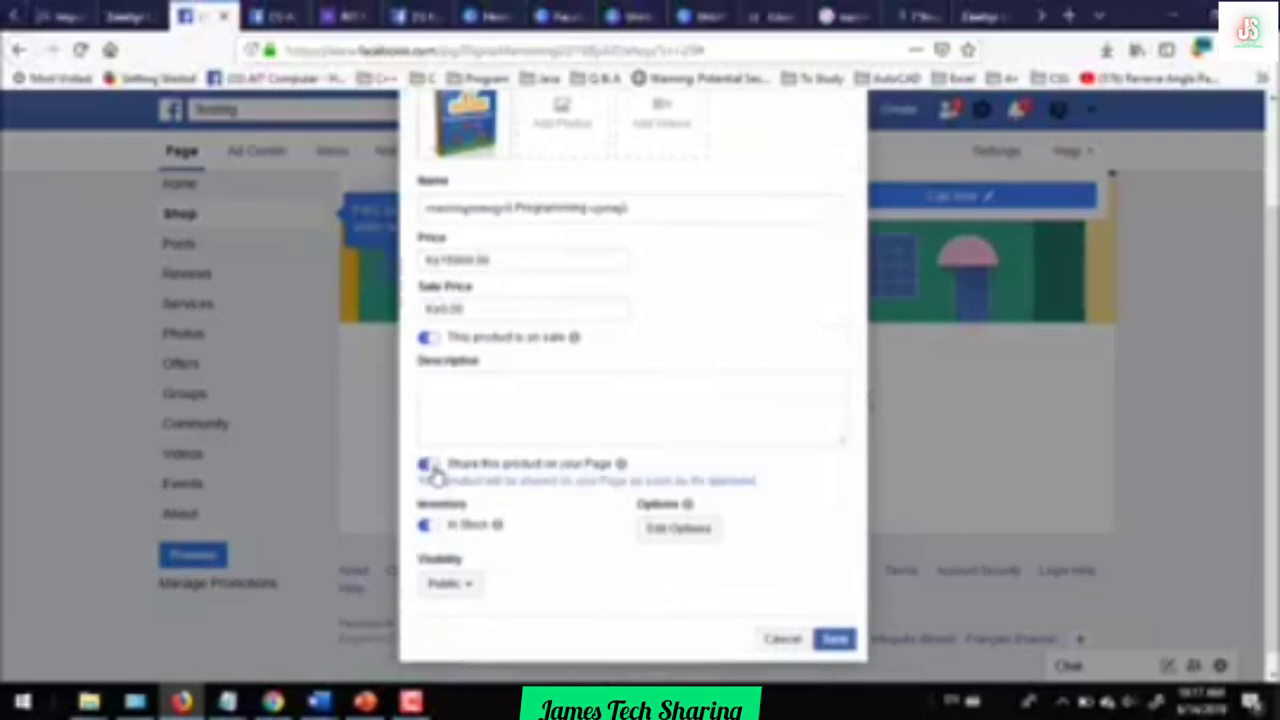
left_click(425, 527)
left_click(436, 533)
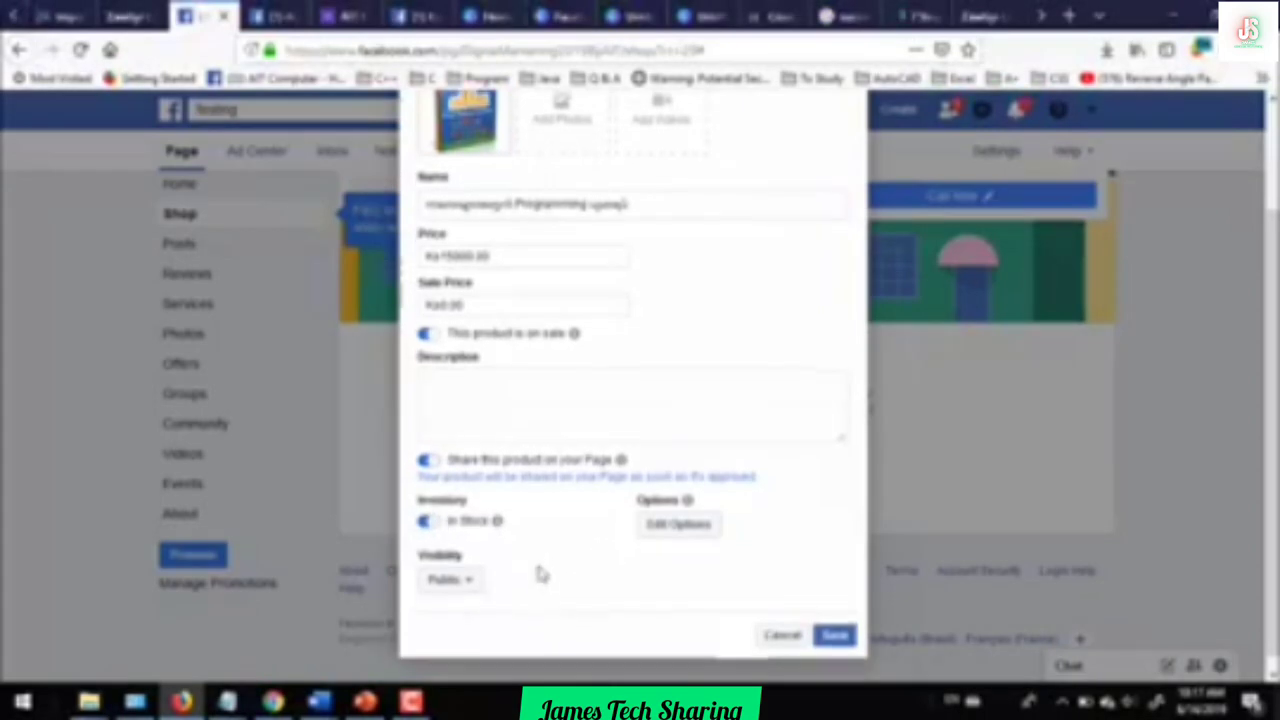
Add an Edition option with the value "First Edition" to the product and apply it
left_click(668, 516)
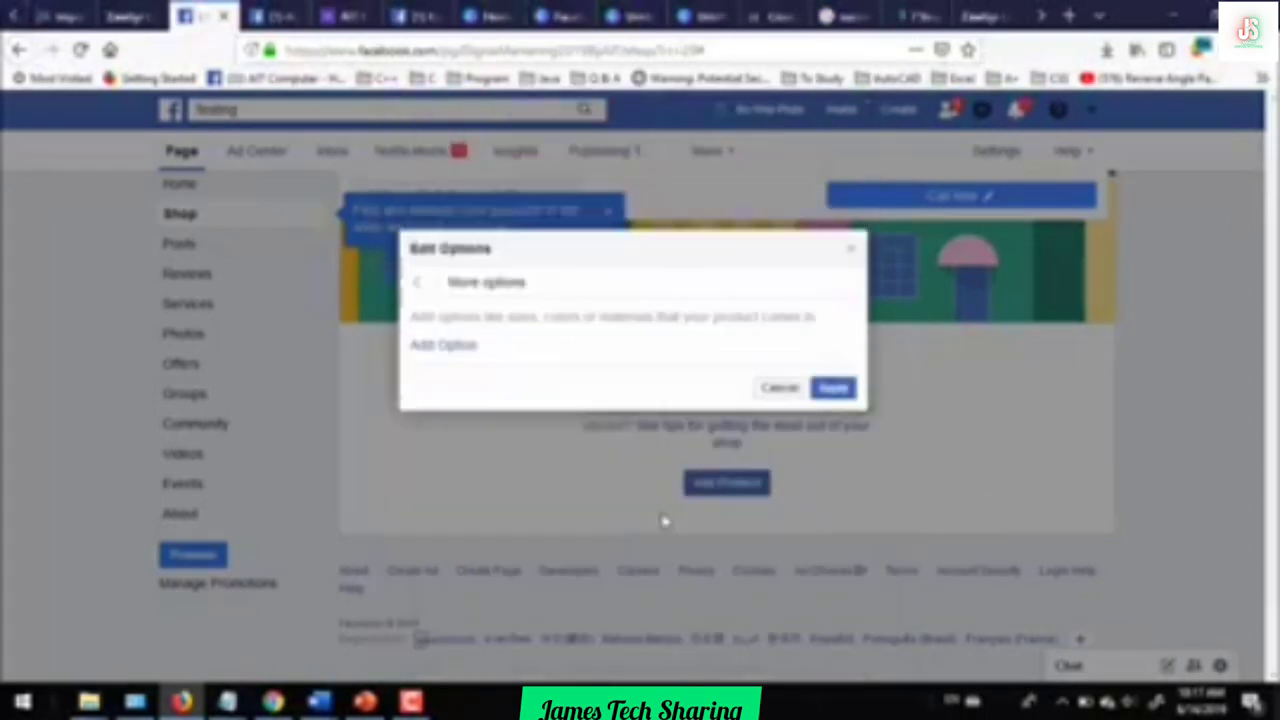
left_click(443, 350)
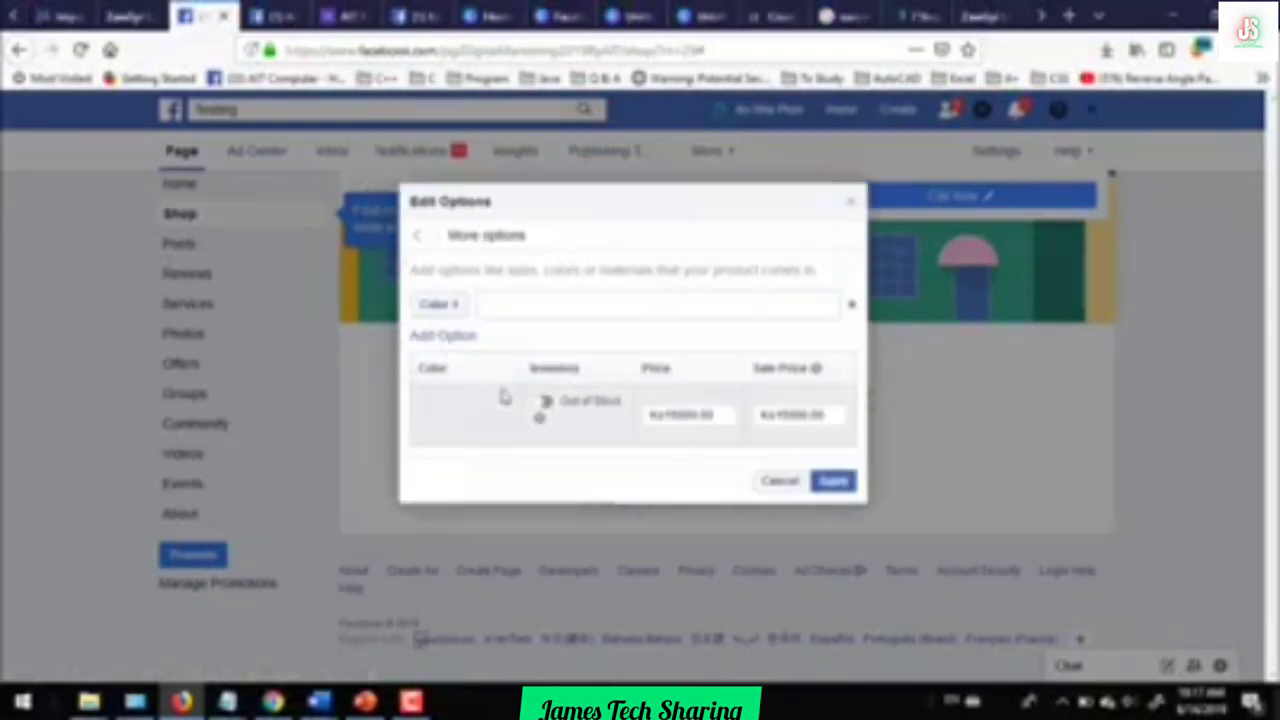
left_click(440, 305)
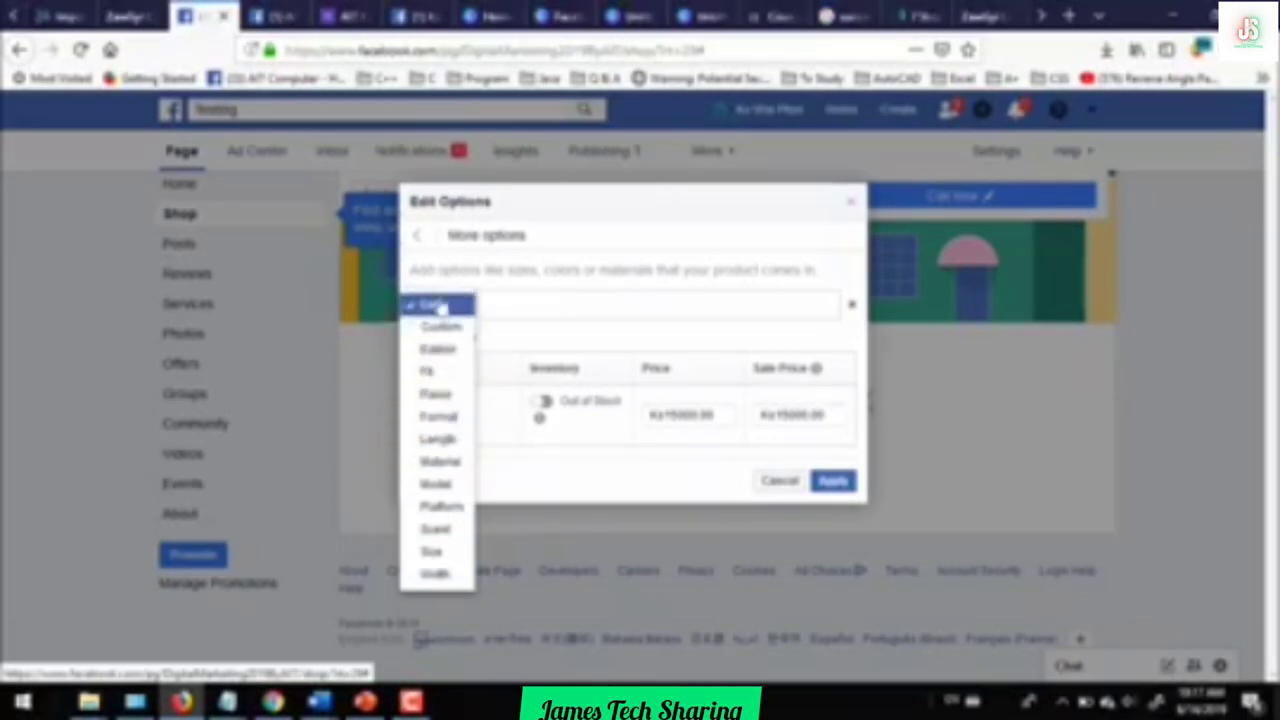
left_click(440, 349)
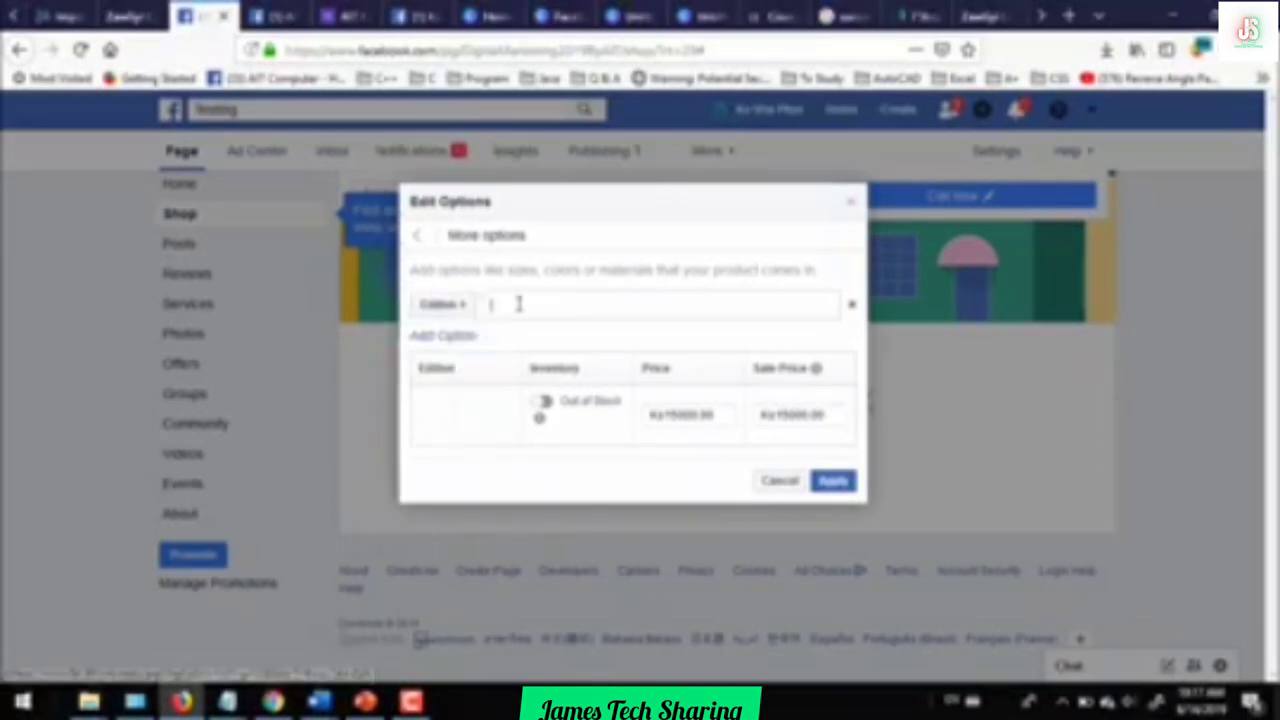
type("R")
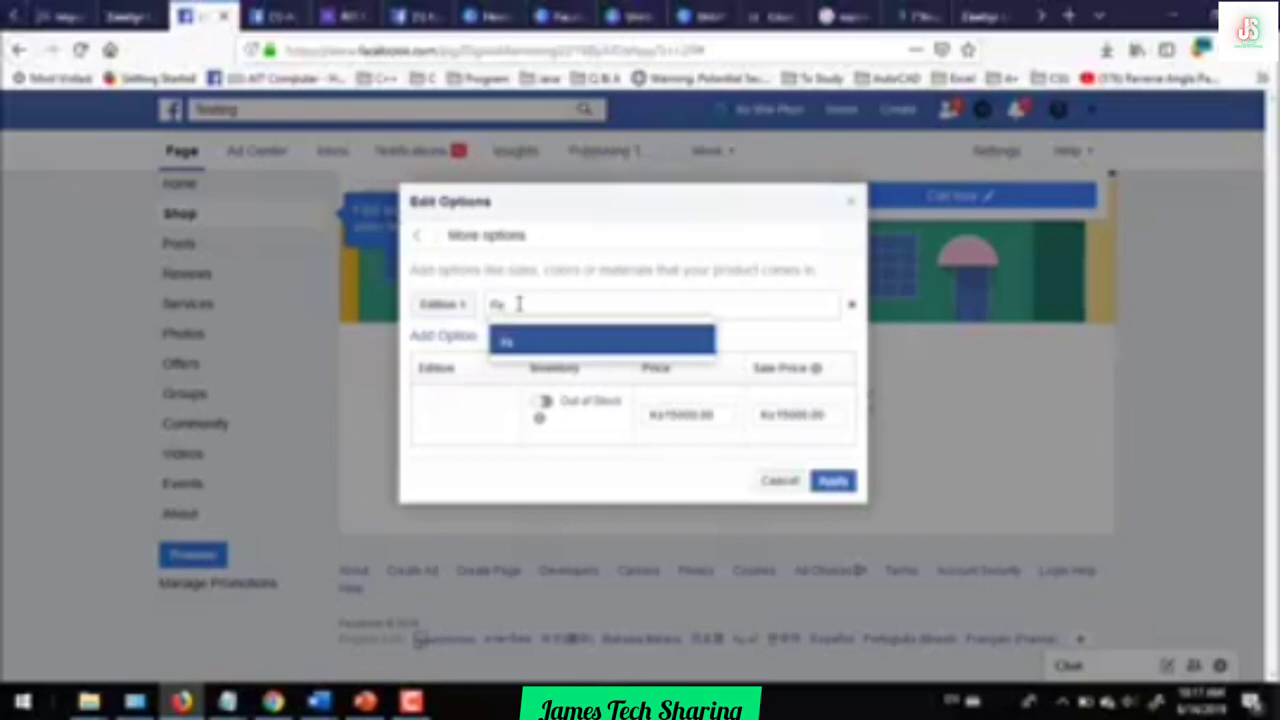
type("irst Ed")
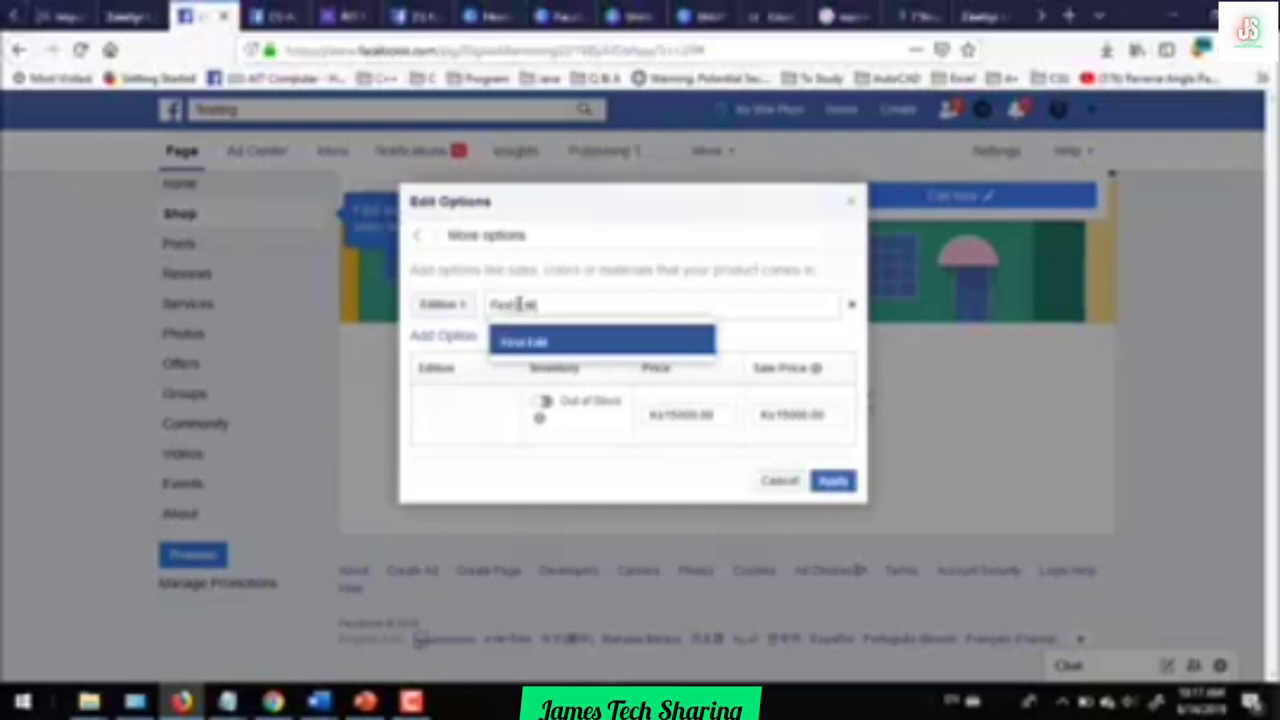
type("ition")
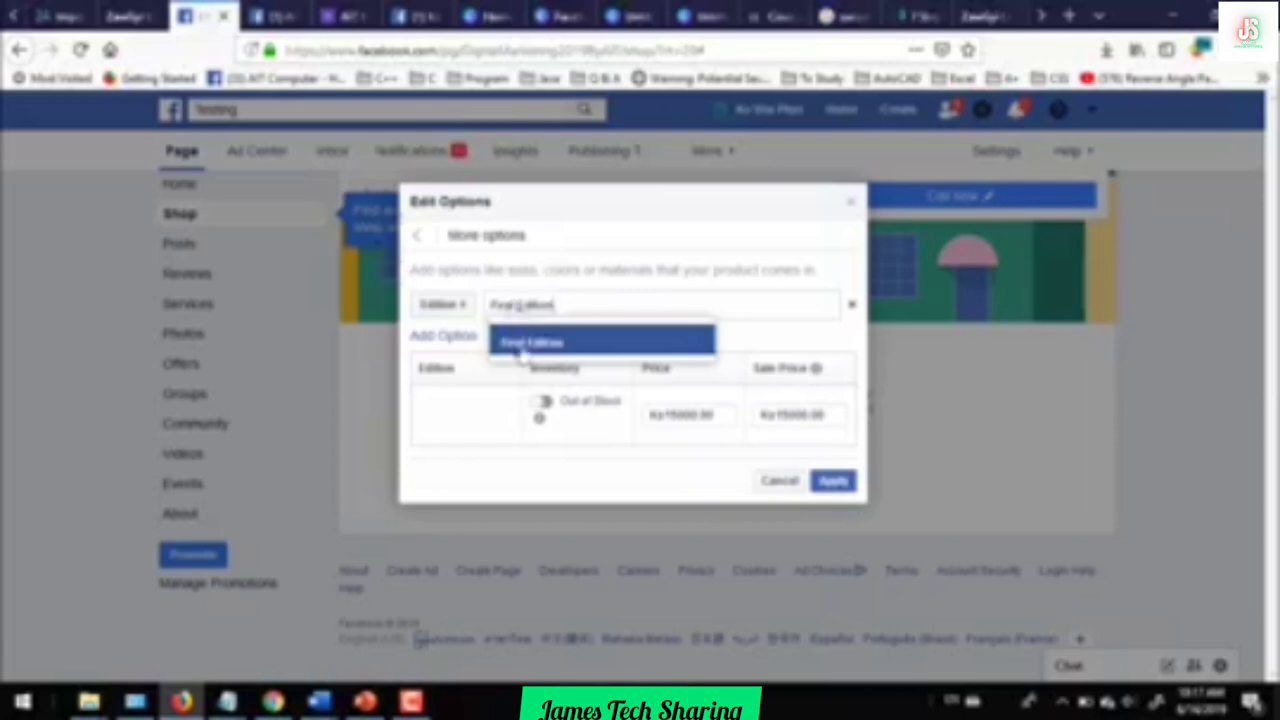
left_click(524, 345)
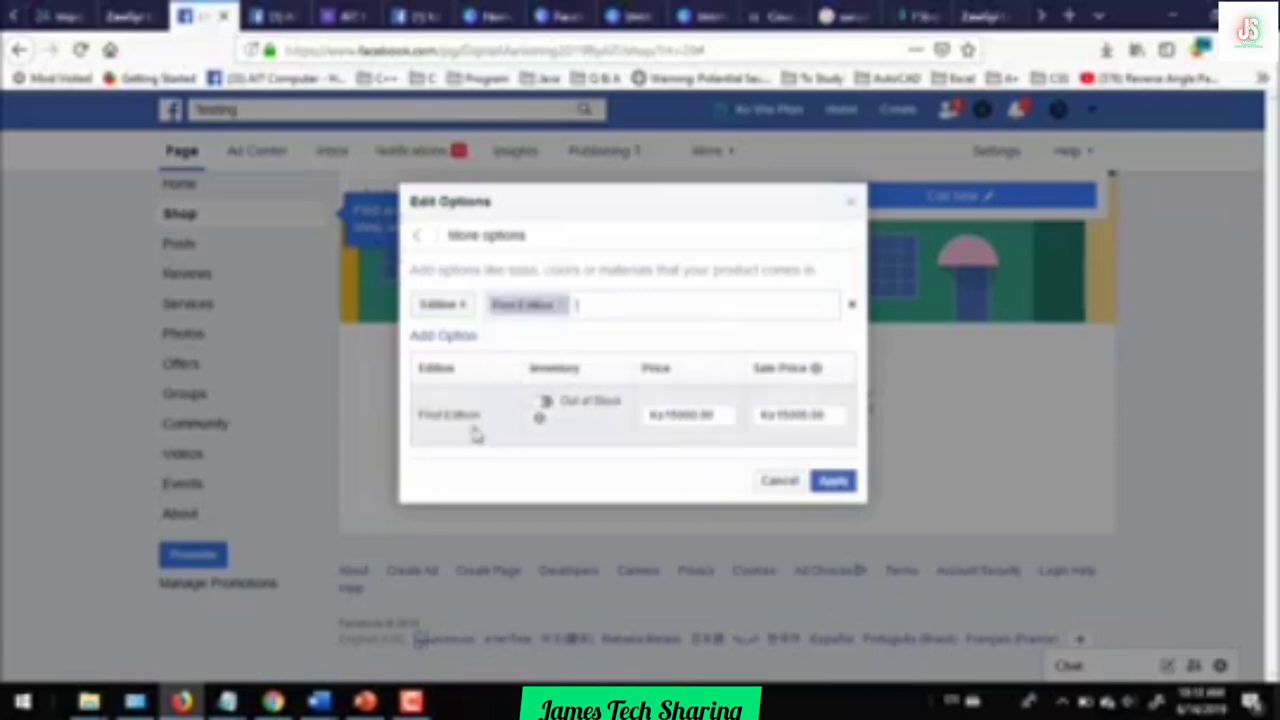
left_click(832, 481)
Reopen the product options, set the First Edition variant to In Stock and apply the change
scroll(730, 506, "down", 3)
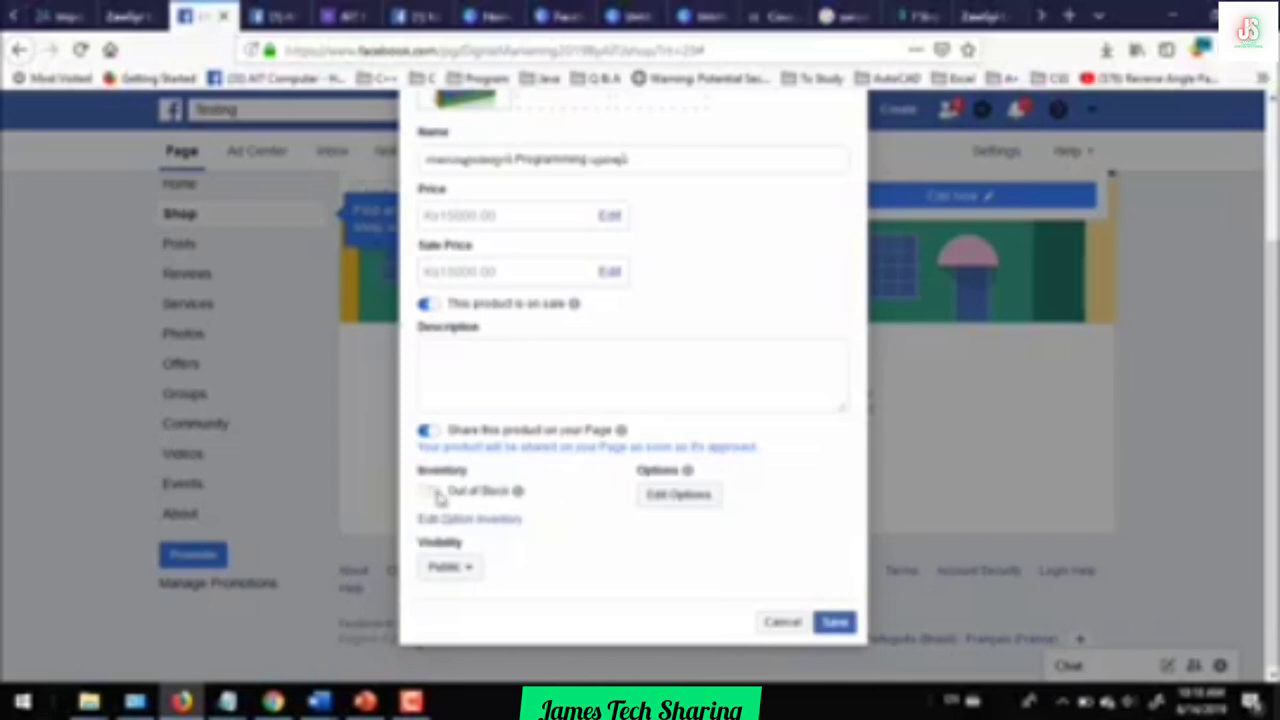
left_click(677, 503)
left_click(540, 407)
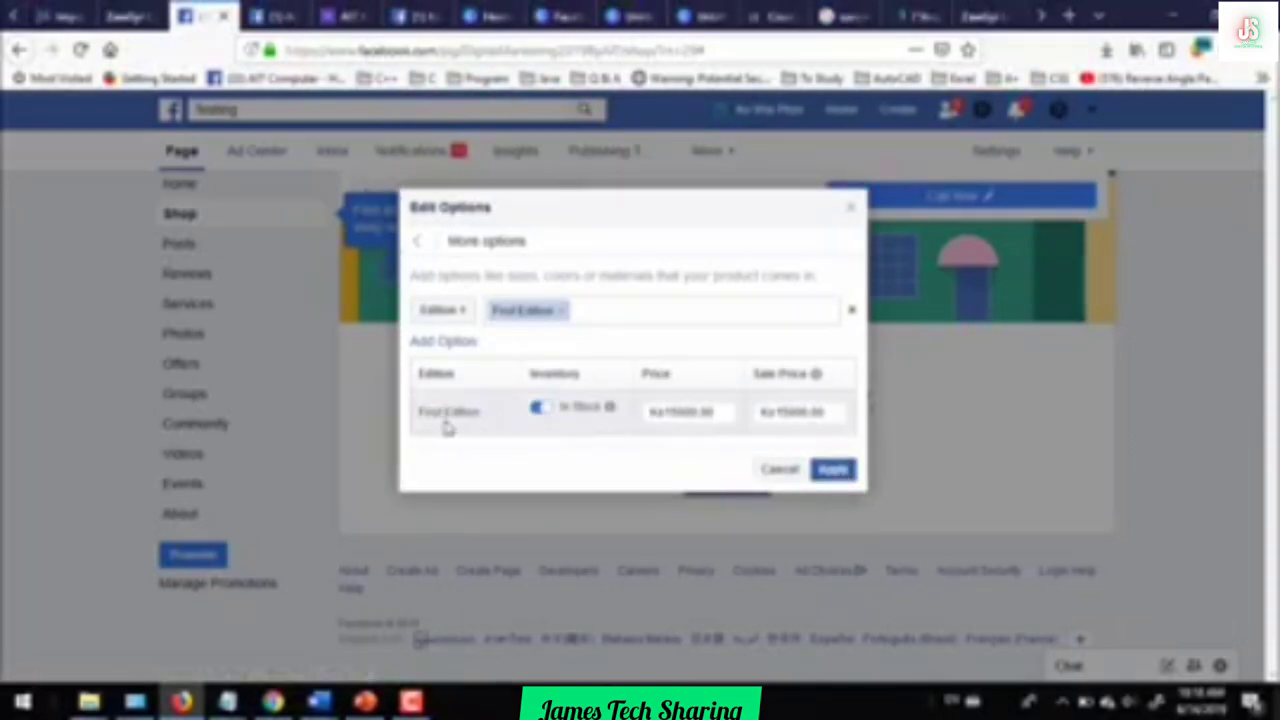
left_click(833, 472)
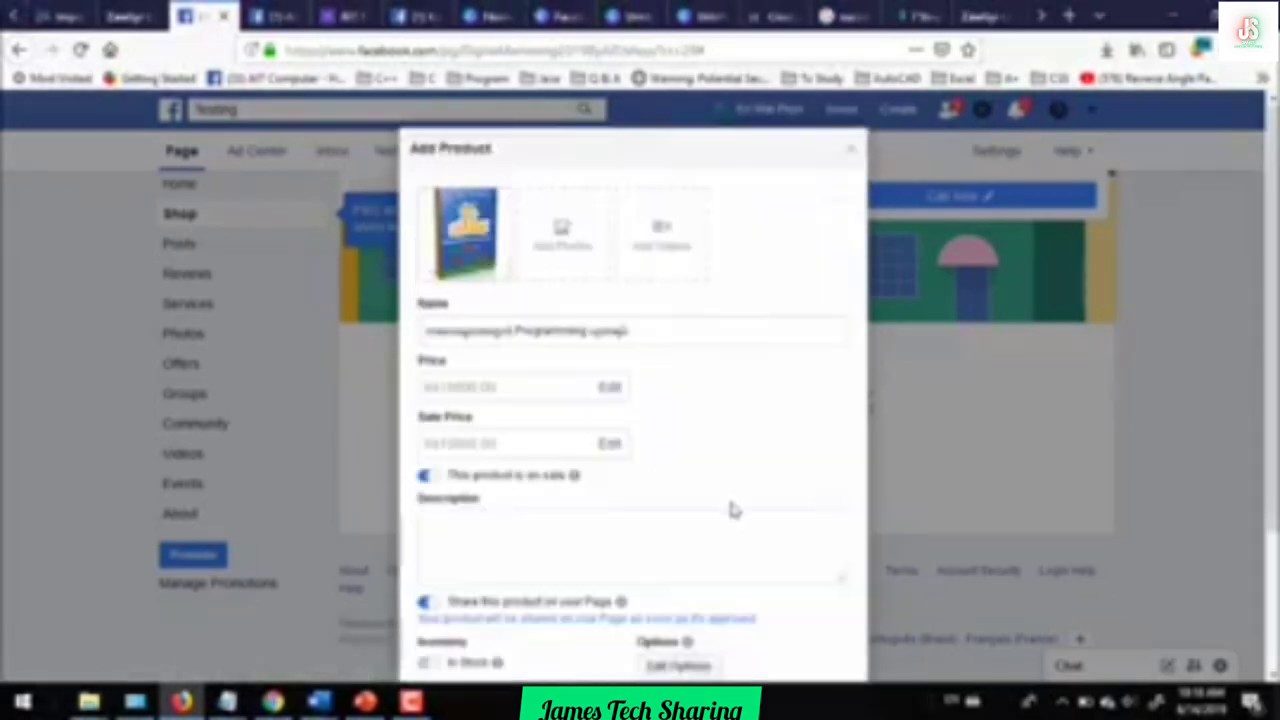
scroll(776, 514, "down", 2)
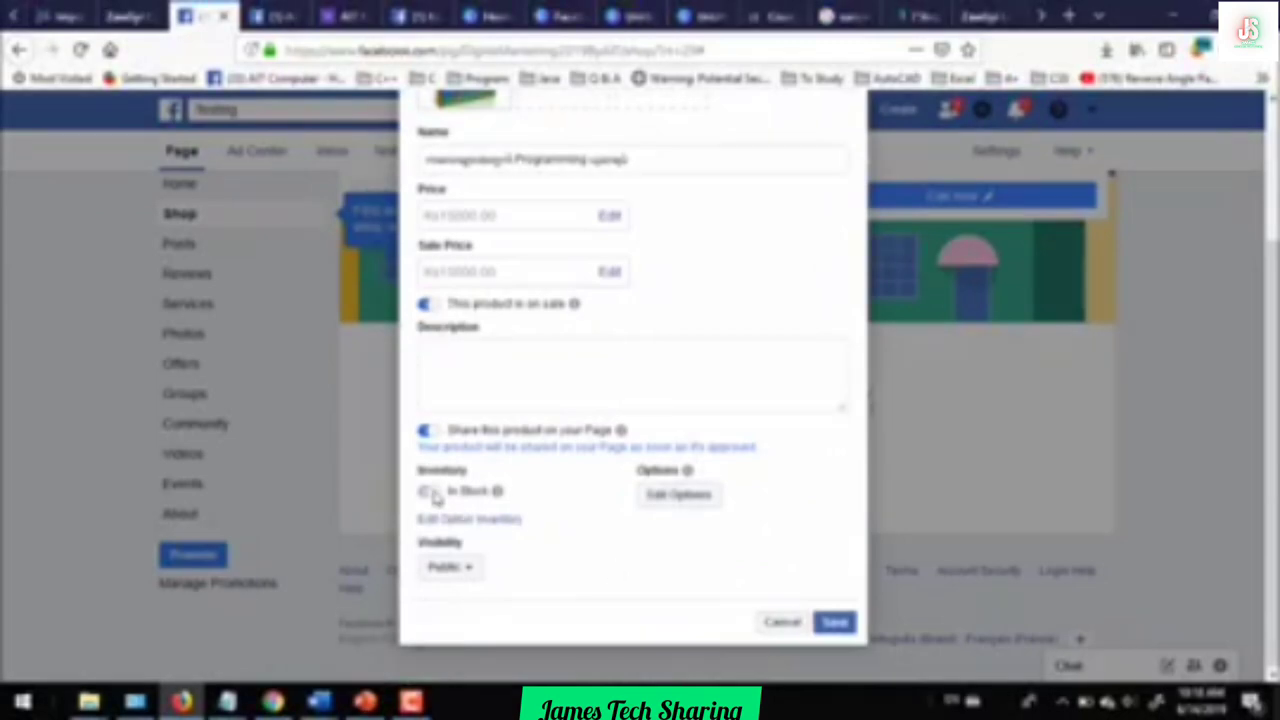
Copy the first Scratch paragraph under "123 Scratch Programming for Kids" in the Word document "AIT Latest Product Lists" into the product's description
left_click(481, 363)
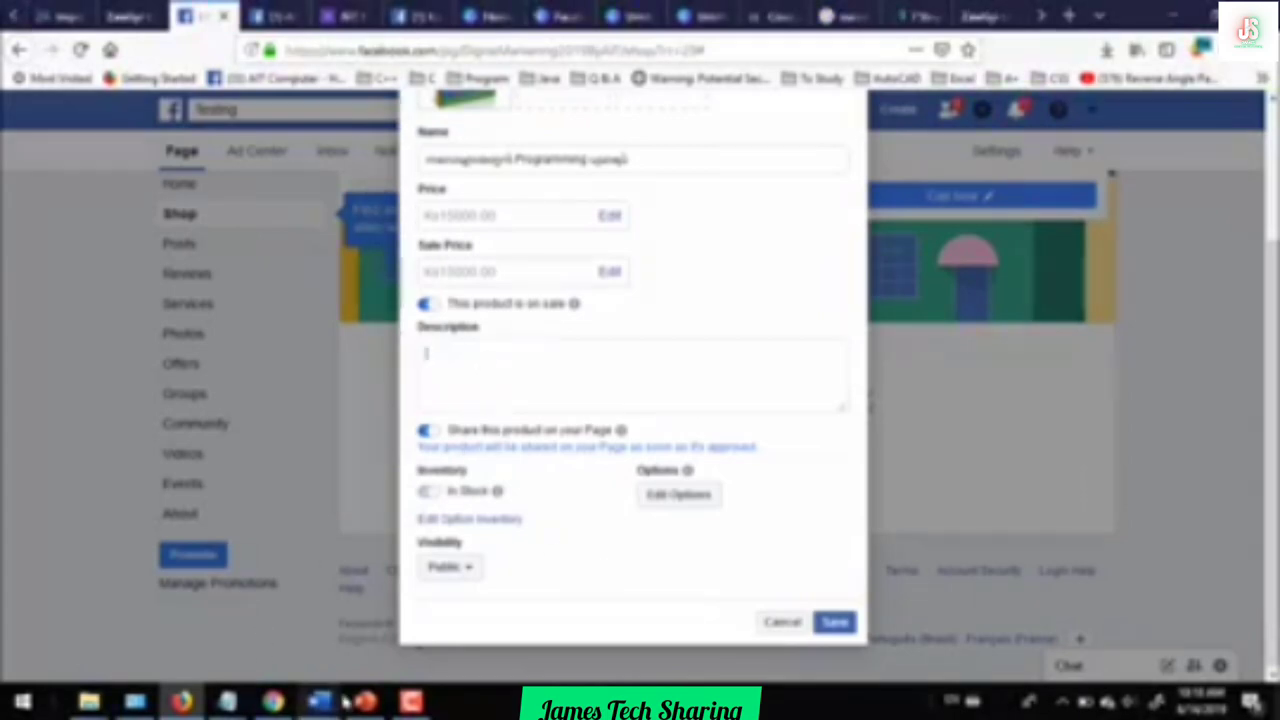
mouse_move(320, 703)
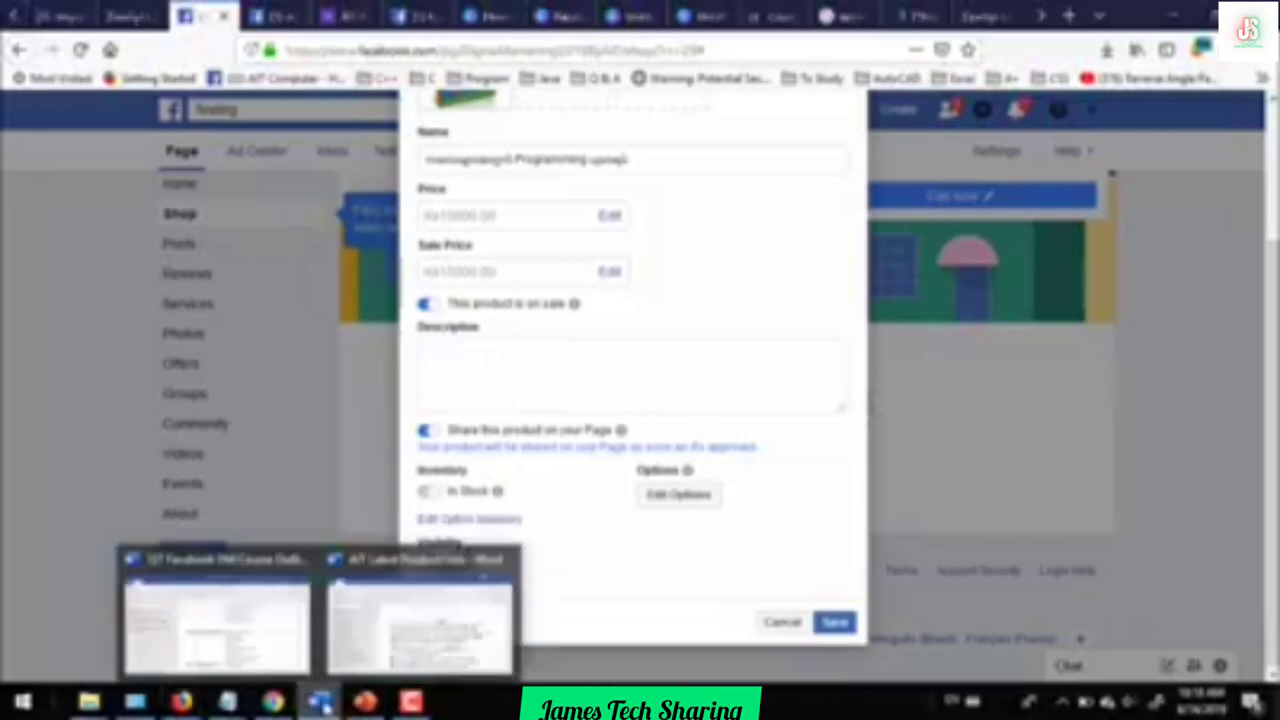
left_click(410, 640)
left_click(125, 482)
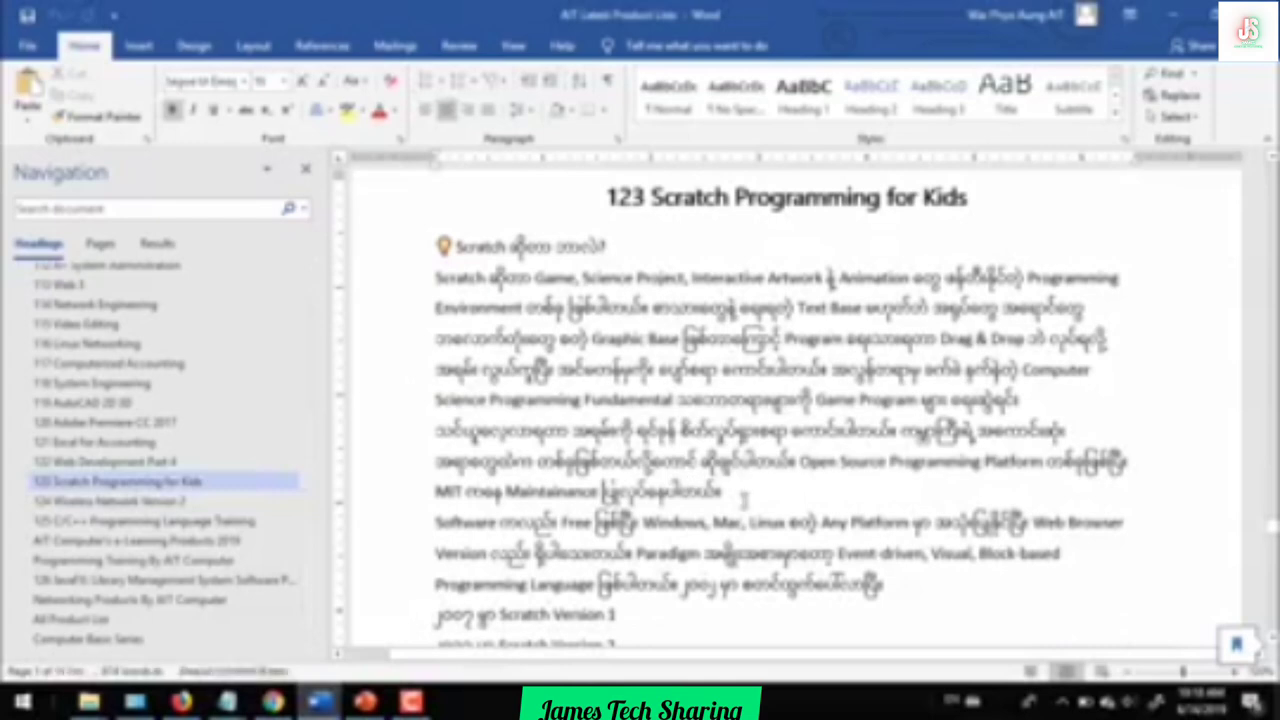
left_click_drag(490, 399, 436, 277)
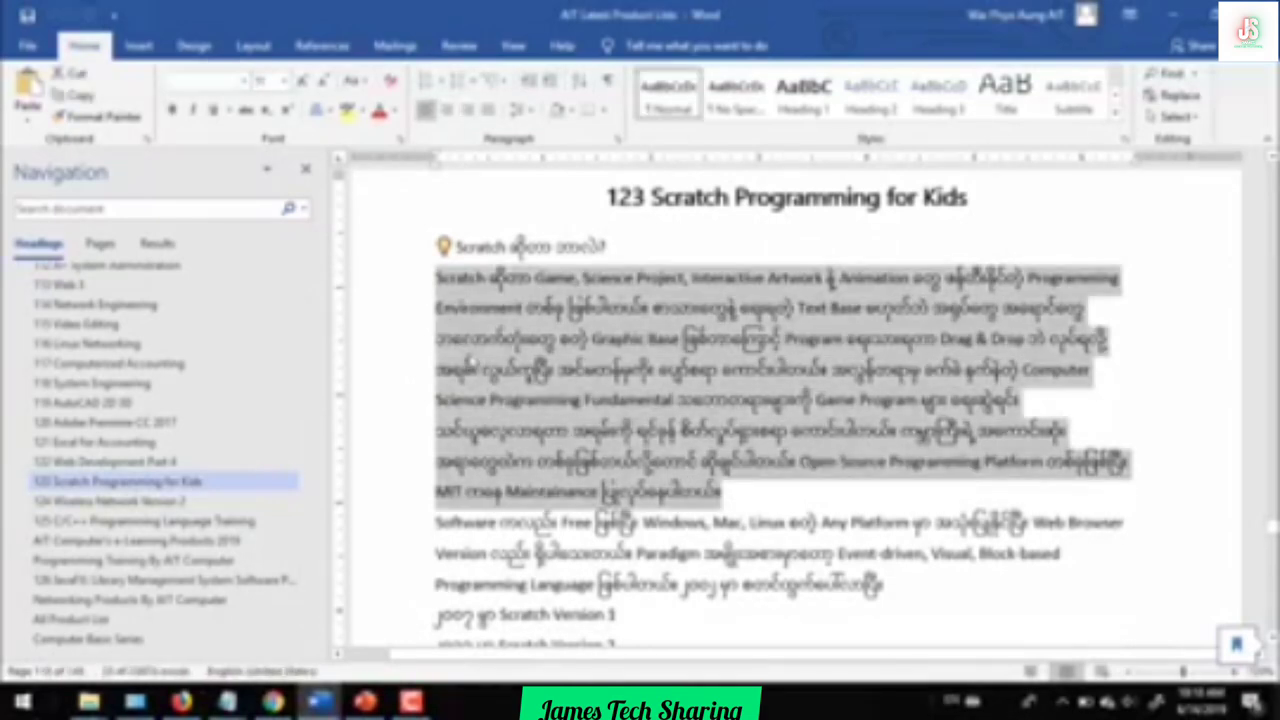
left_click(181, 700)
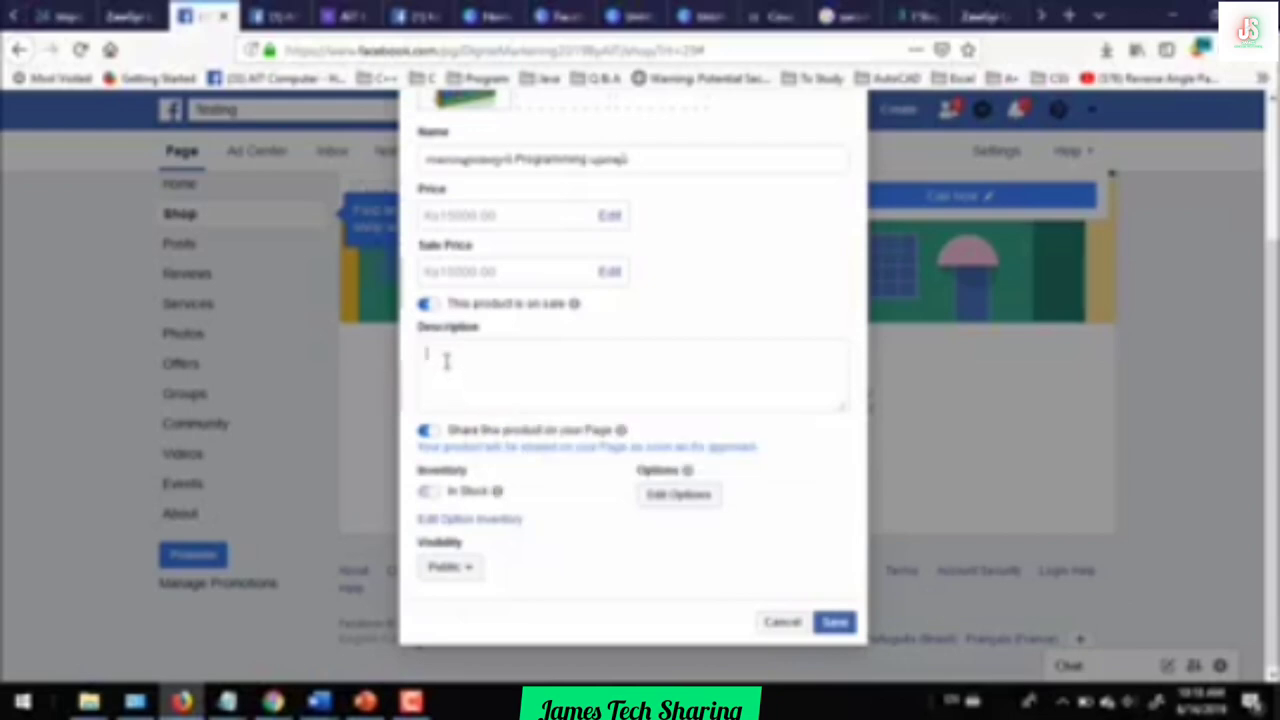
key("ctrl+v")
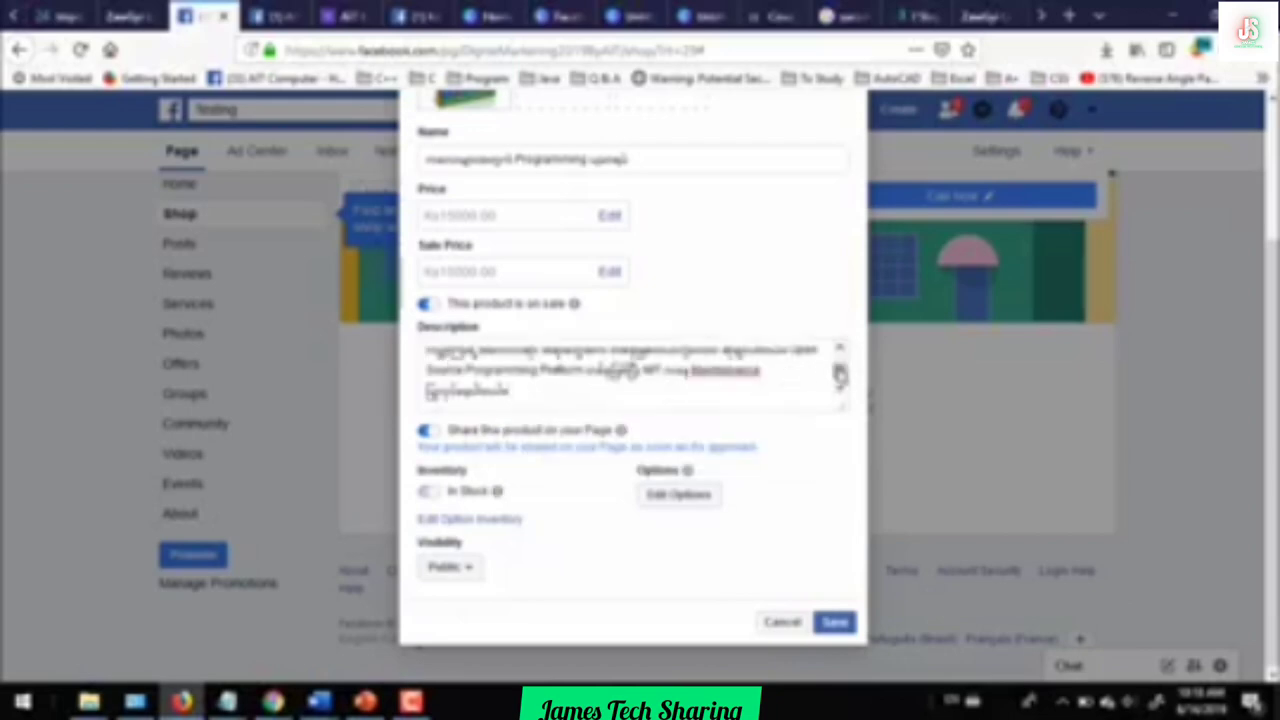
scroll(840, 373, "down", 3)
scroll(841, 380, "up", 4)
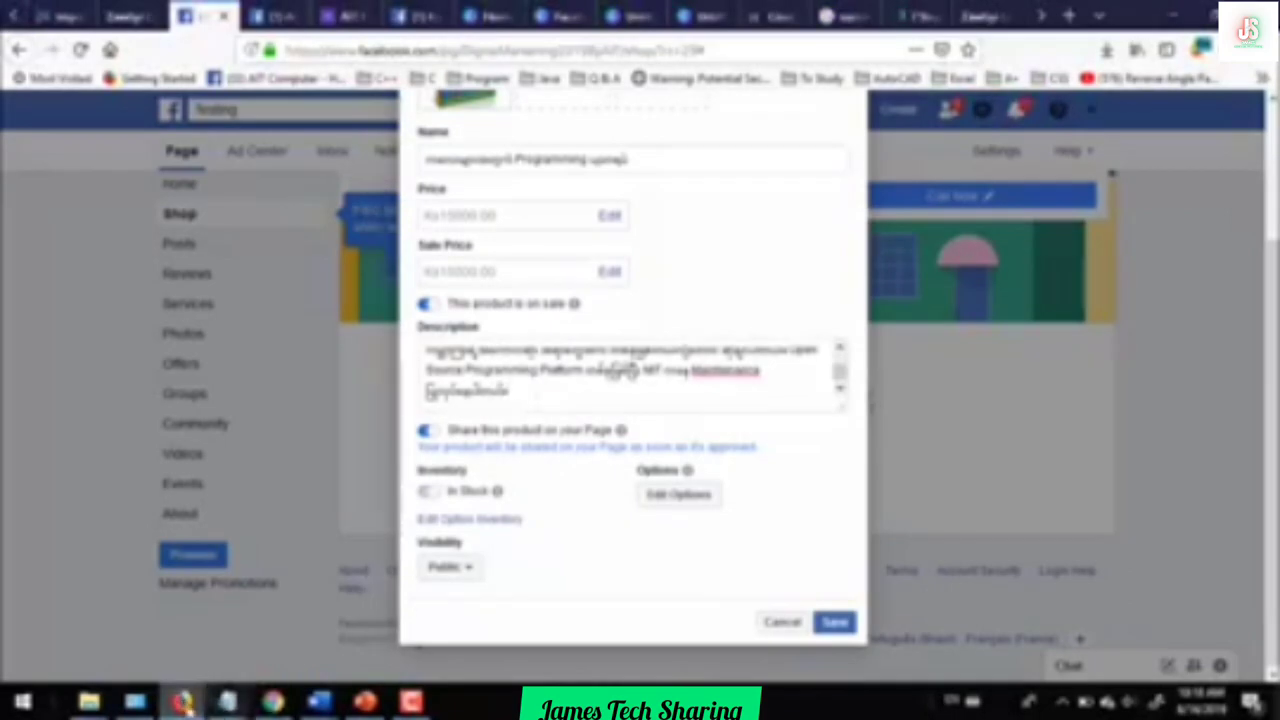
Append the Word section's closing text on buying the Scratch training, including the contact details, to the product description and try to save the product
mouse_move(320, 700)
left_click(342, 645)
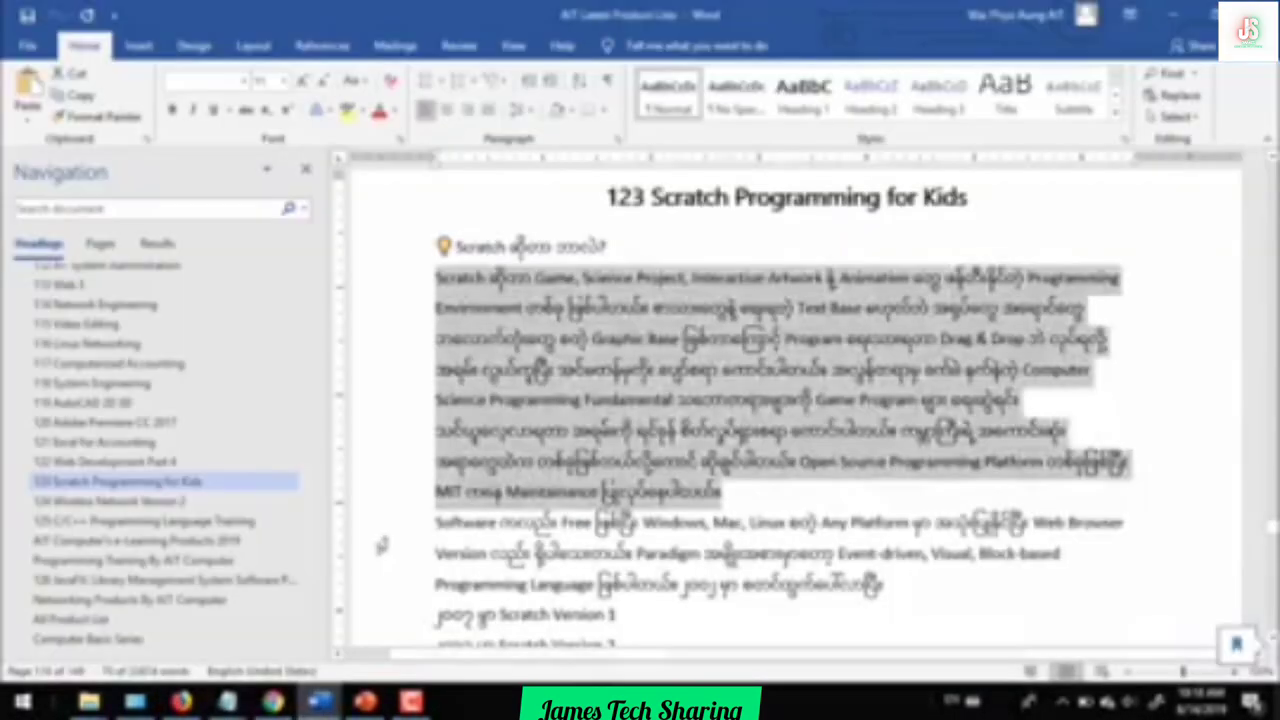
scroll(452, 506, "down", 8)
scroll(589, 500, "down", 10)
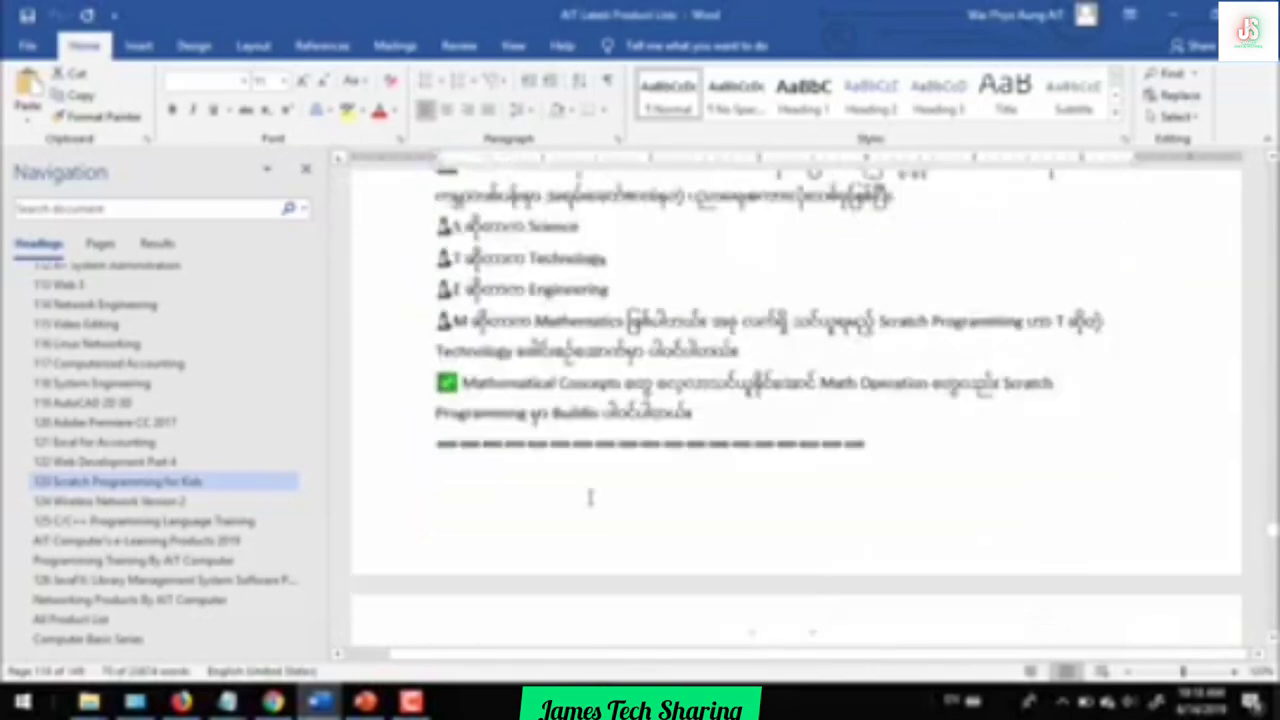
scroll(589, 497, "down", 10)
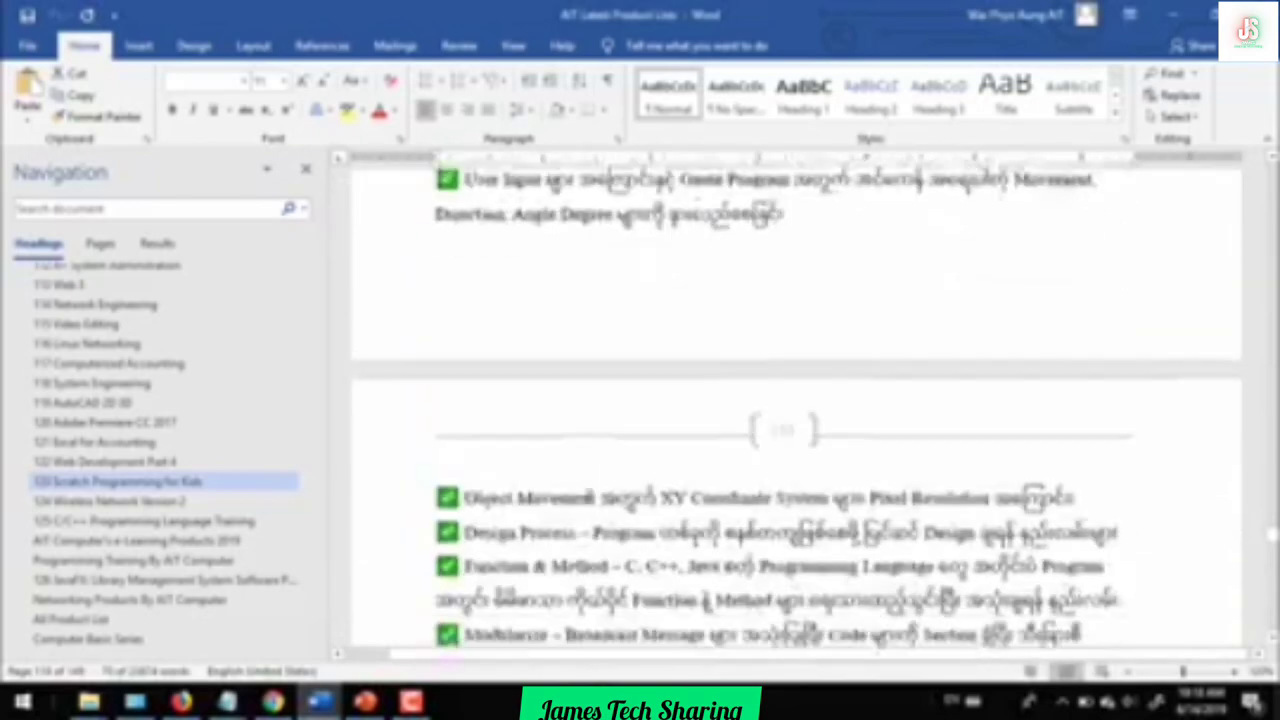
scroll(586, 503, "down", 10)
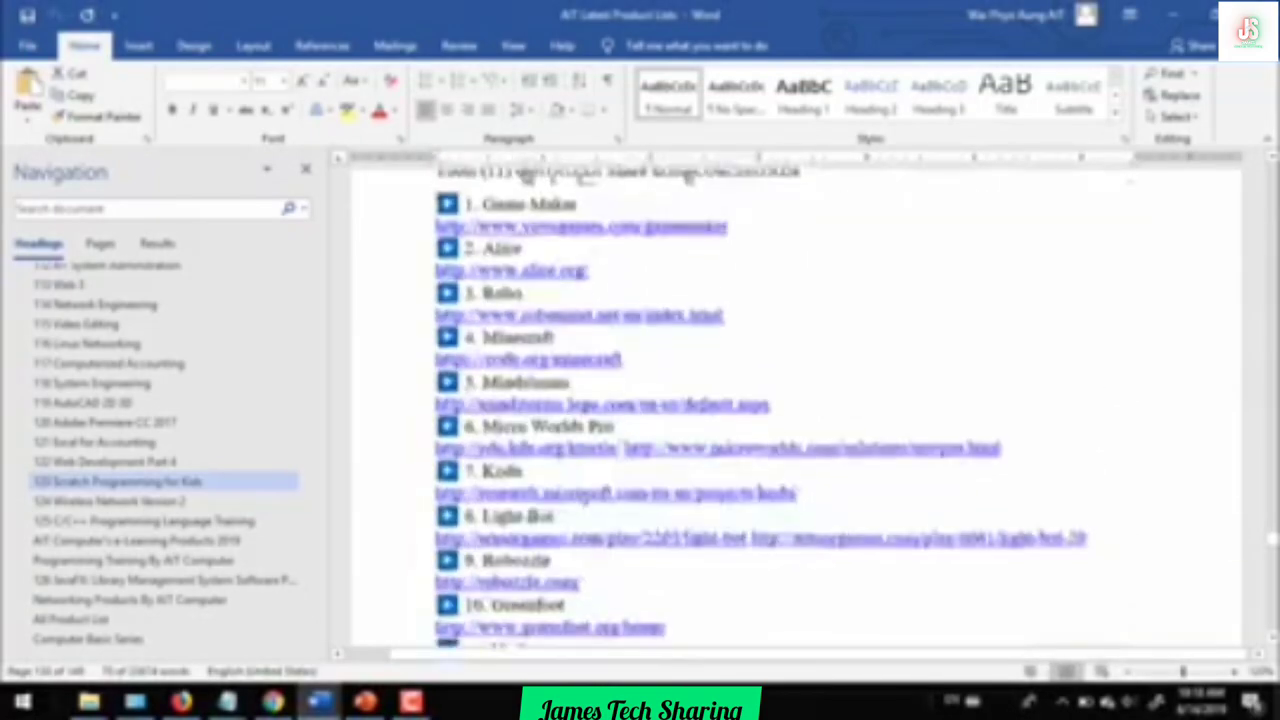
scroll(779, 409, "down", 8)
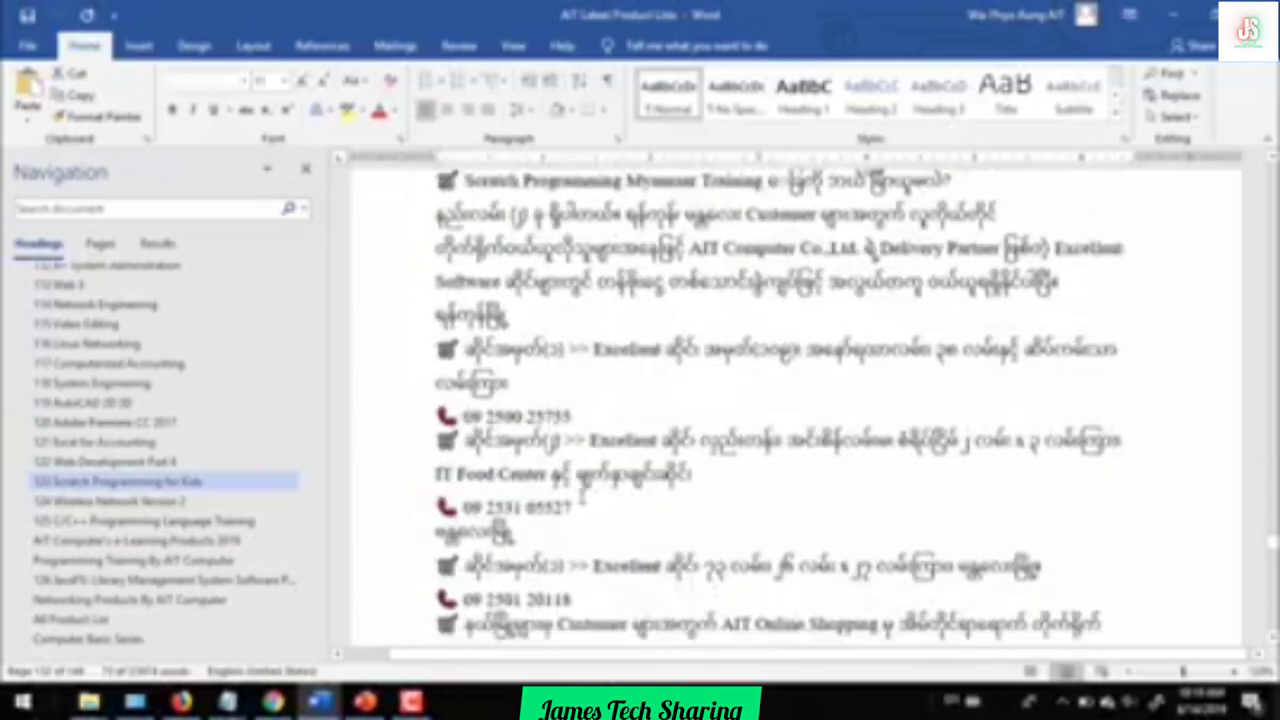
scroll(779, 409, "up", 3)
scroll(779, 409, "up", 3)
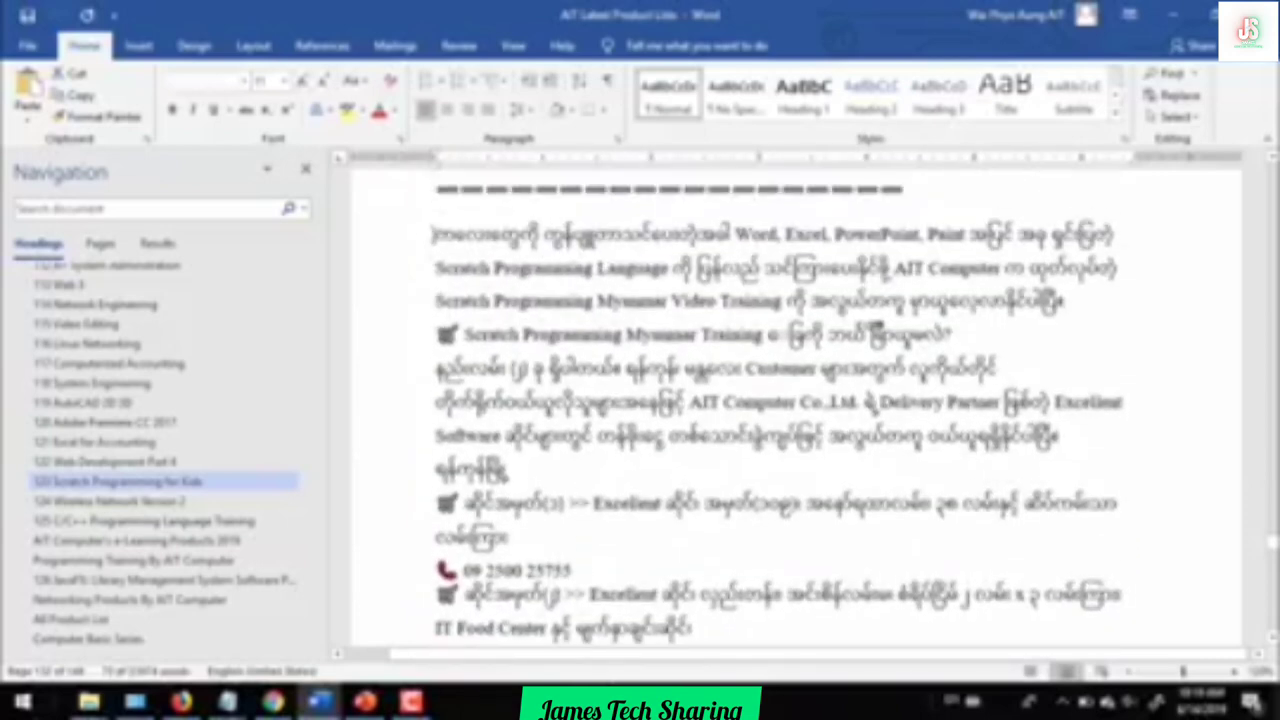
left_click_drag(432, 195, 806, 189)
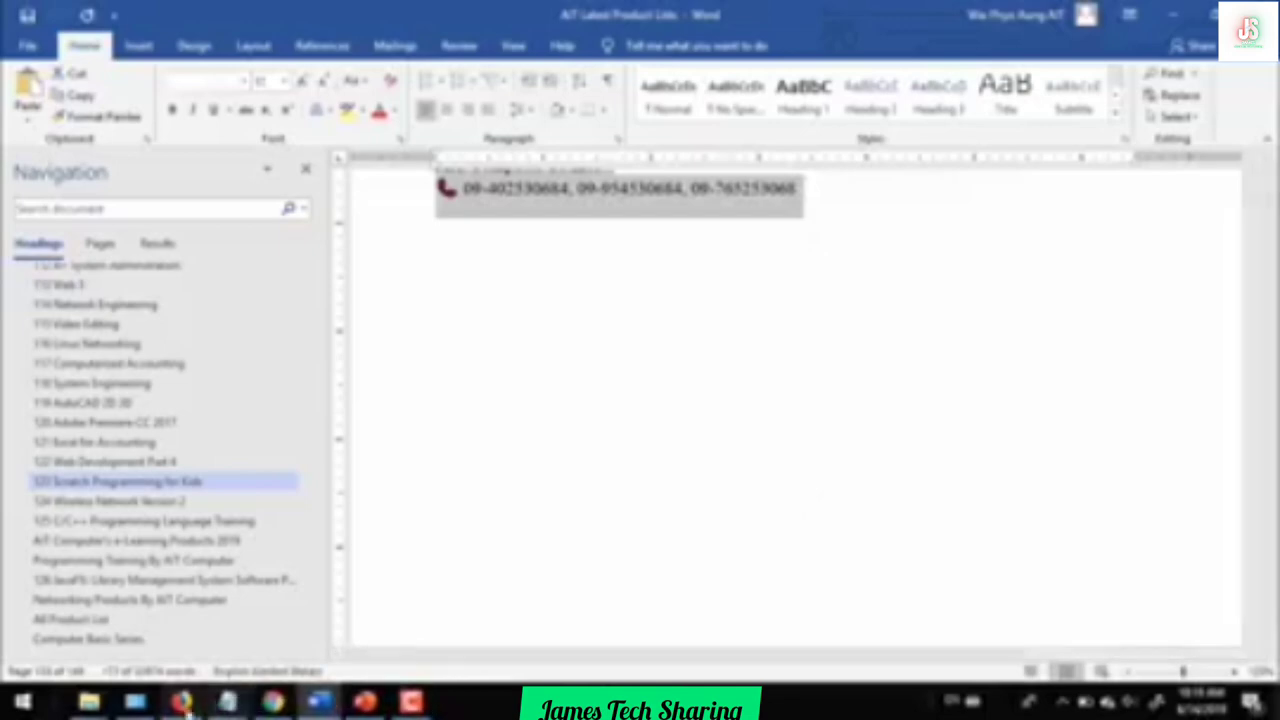
left_click(181, 701)
scroll(560, 409, "down", 2)
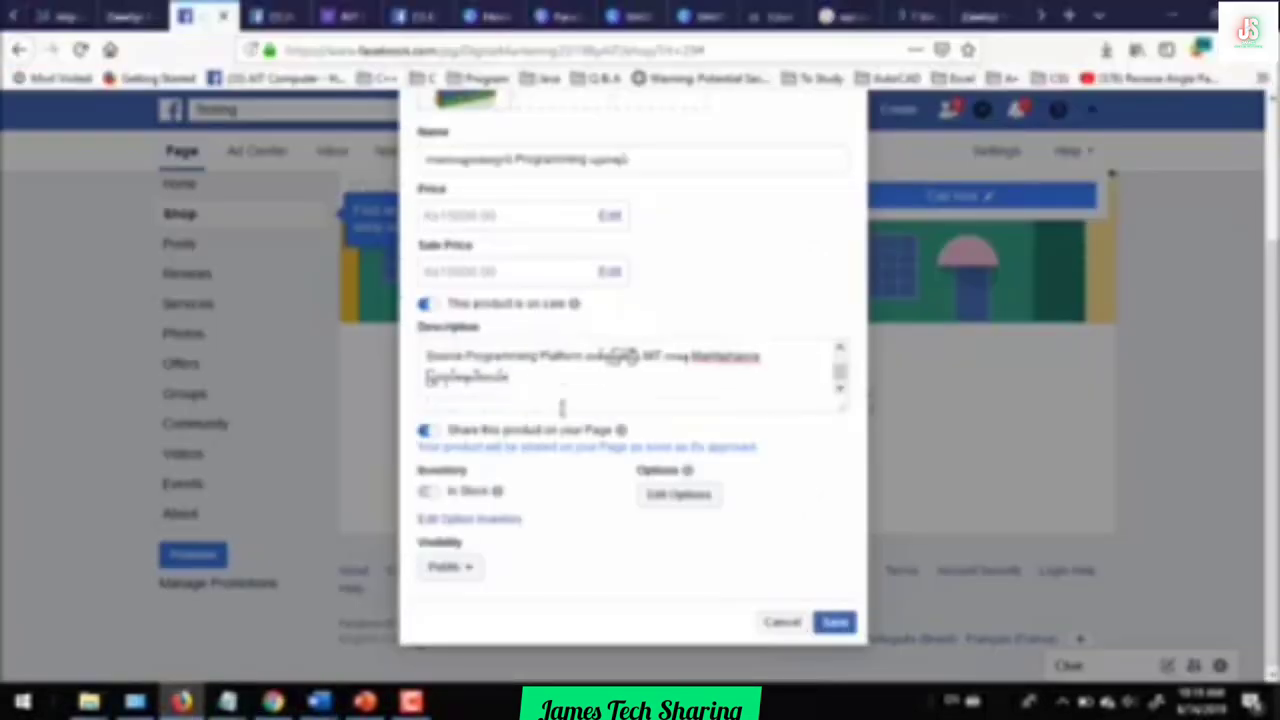
key("ctrl+v")
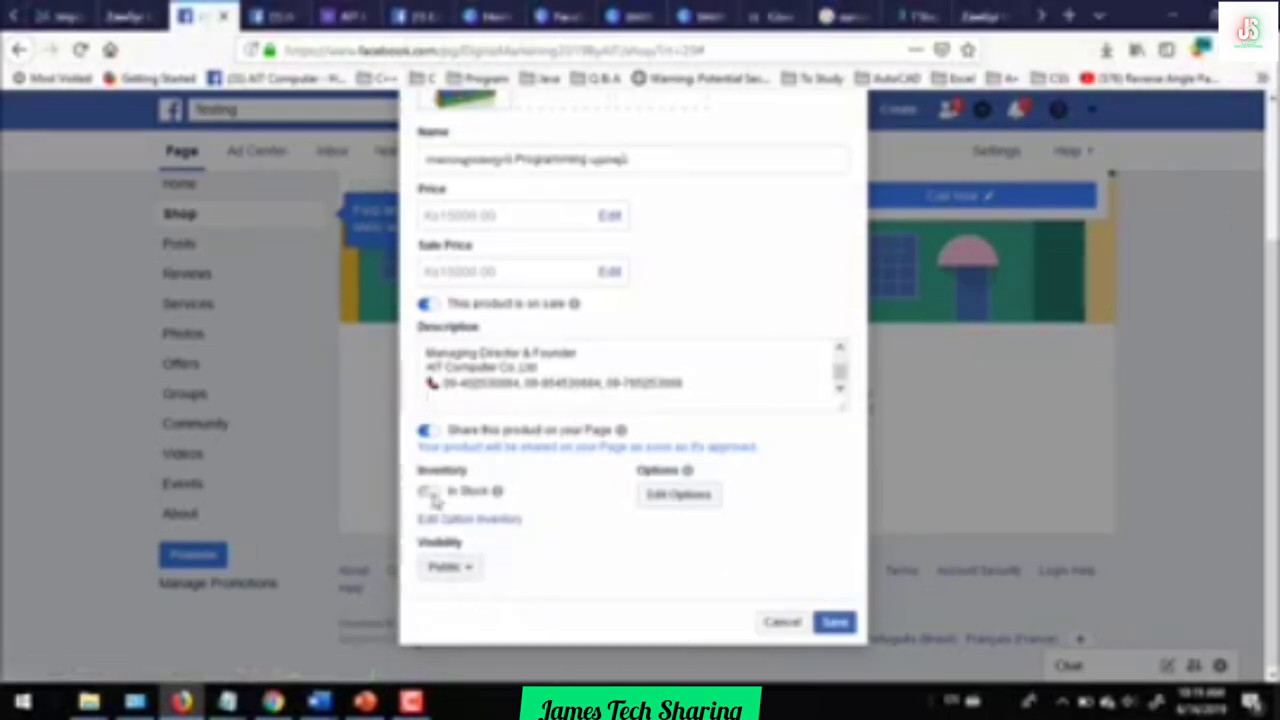
left_click(836, 623)
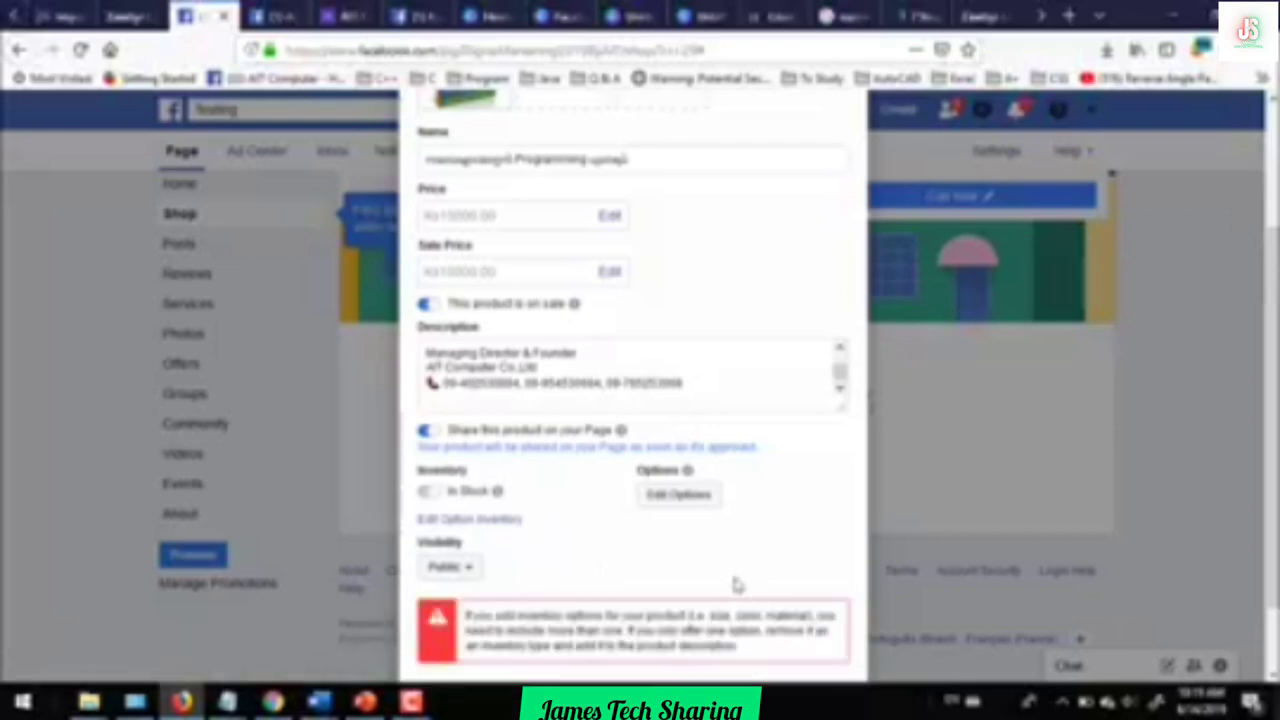
scroll(751, 568, "down", 1)
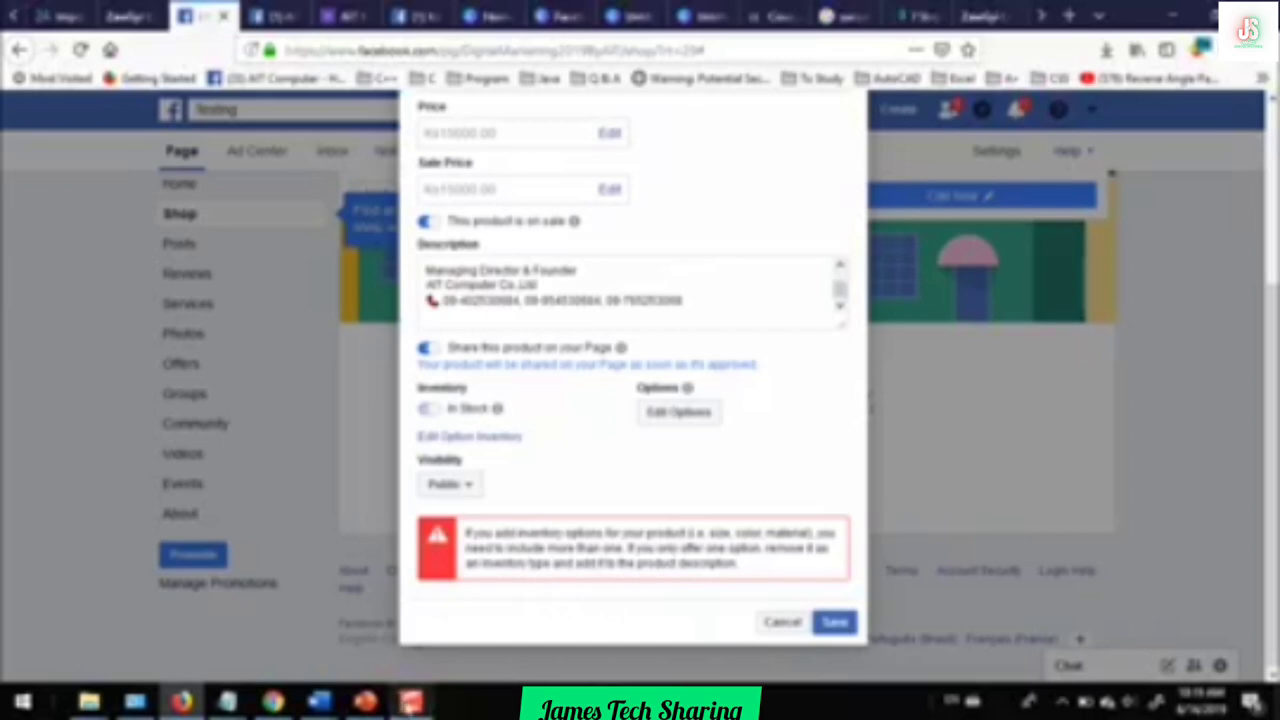
left_click(410, 702)
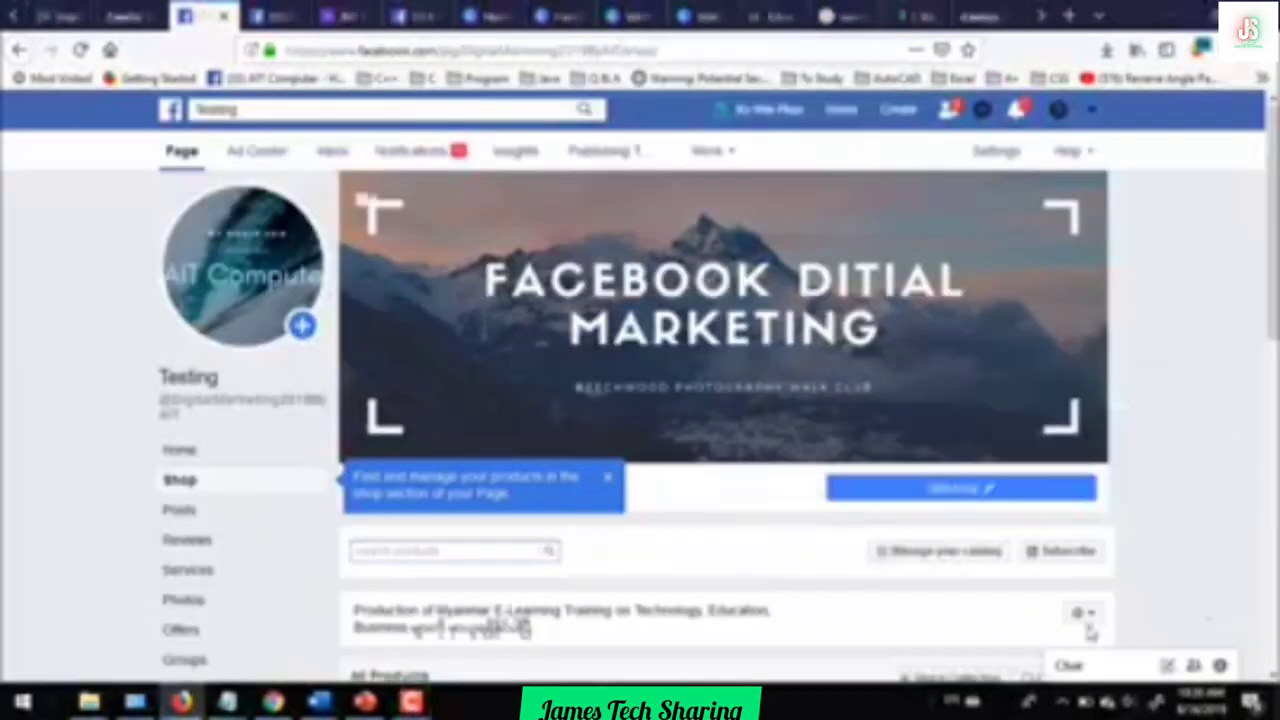
left_click(410, 702)
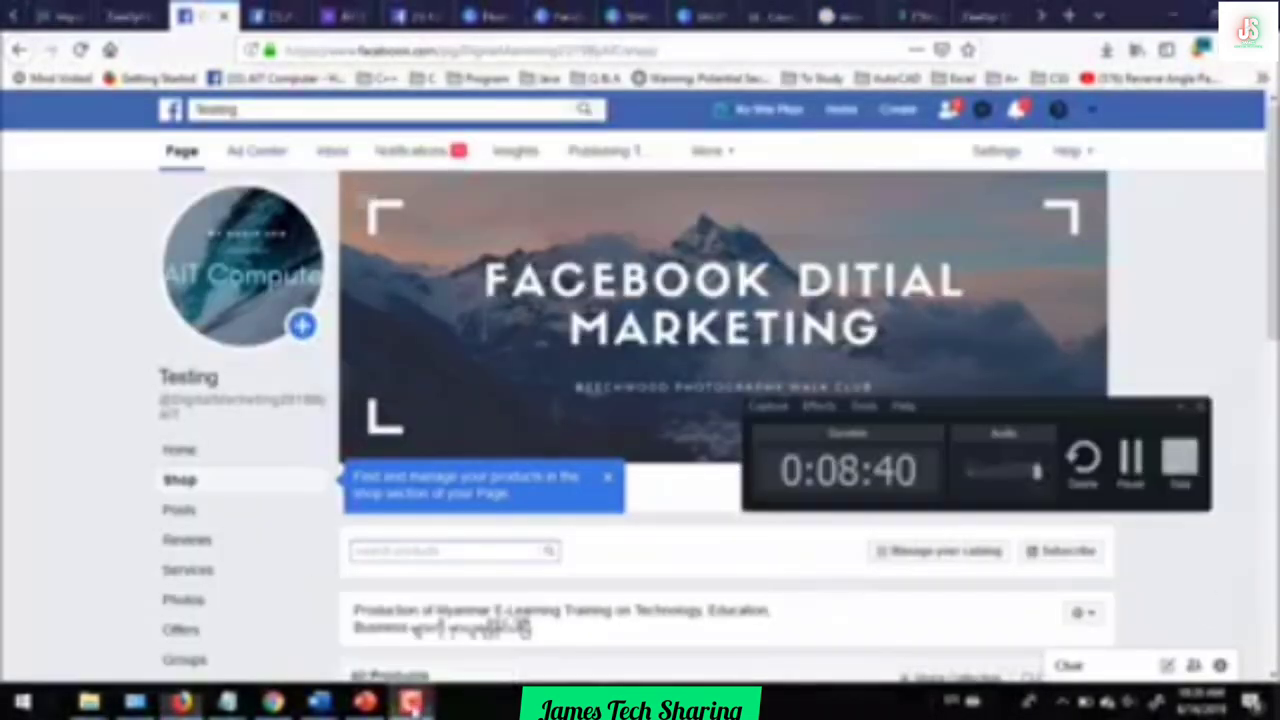
left_click(1130, 457)
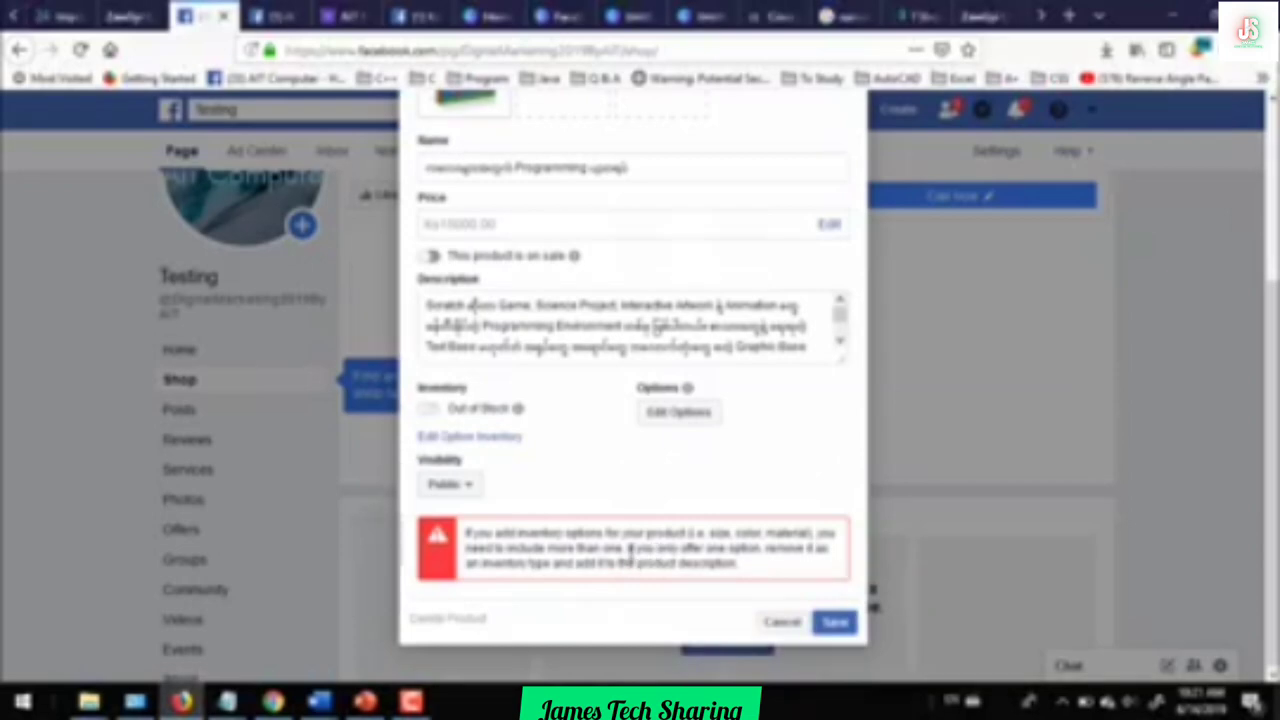
Add "Second Edition" to the product's Edition option, set both editions to In Stock and apply the options
left_click(682, 415)
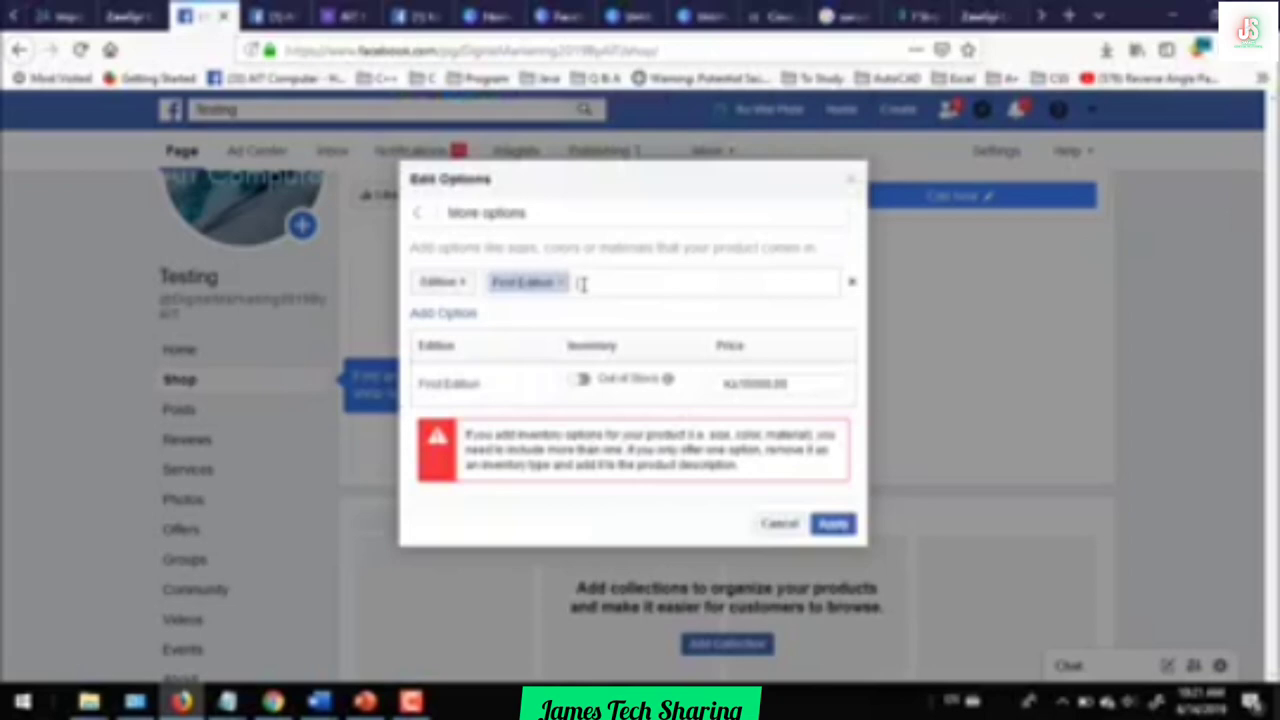
type("Se")
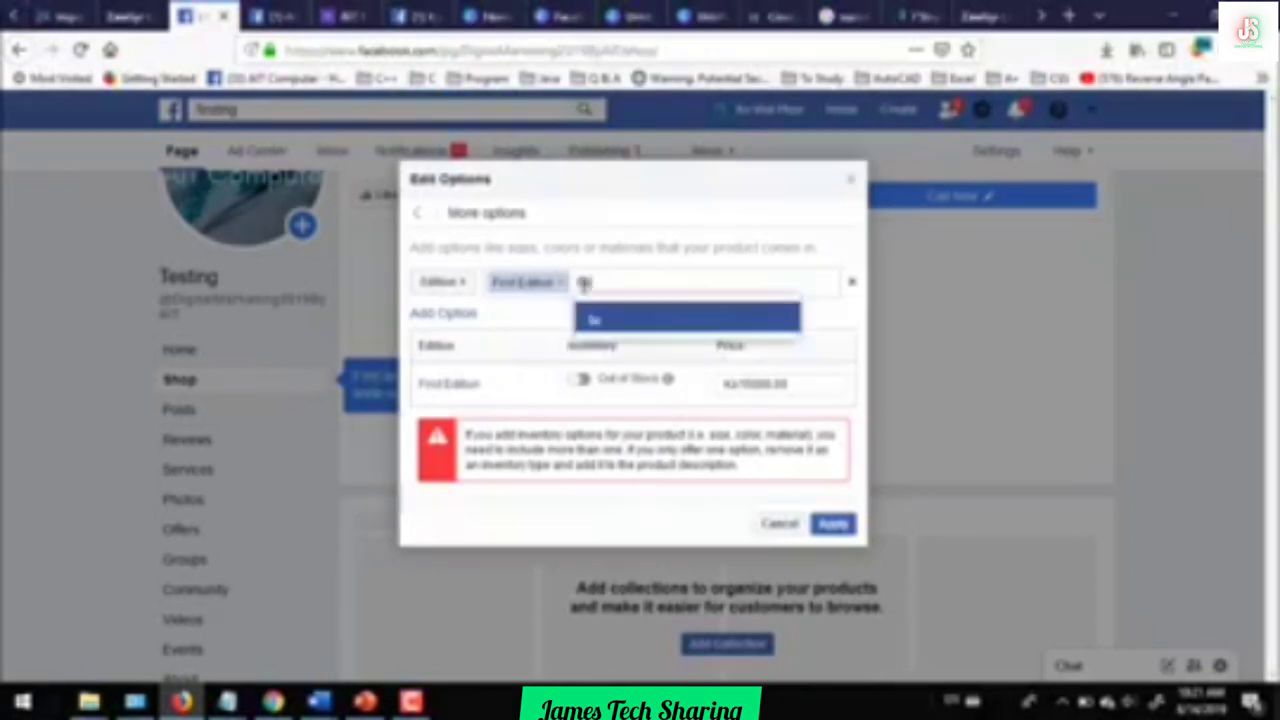
type("cond Edition")
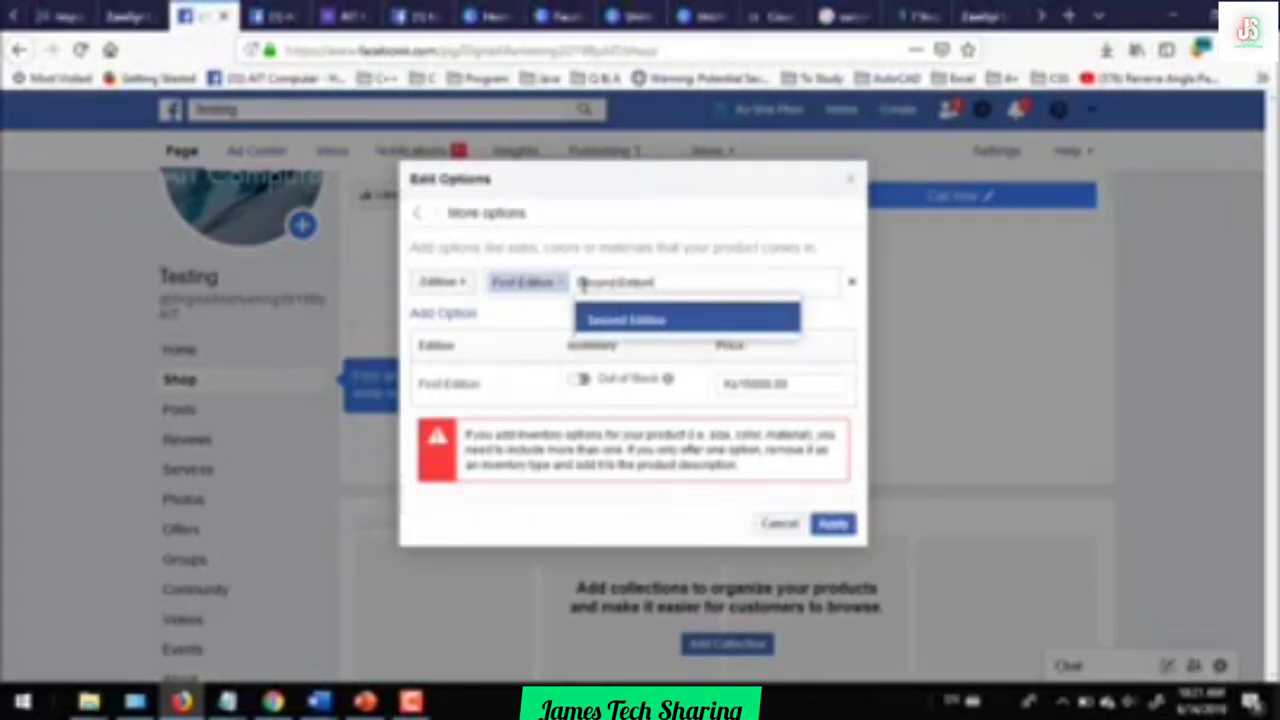
left_click(607, 322)
left_click(580, 395)
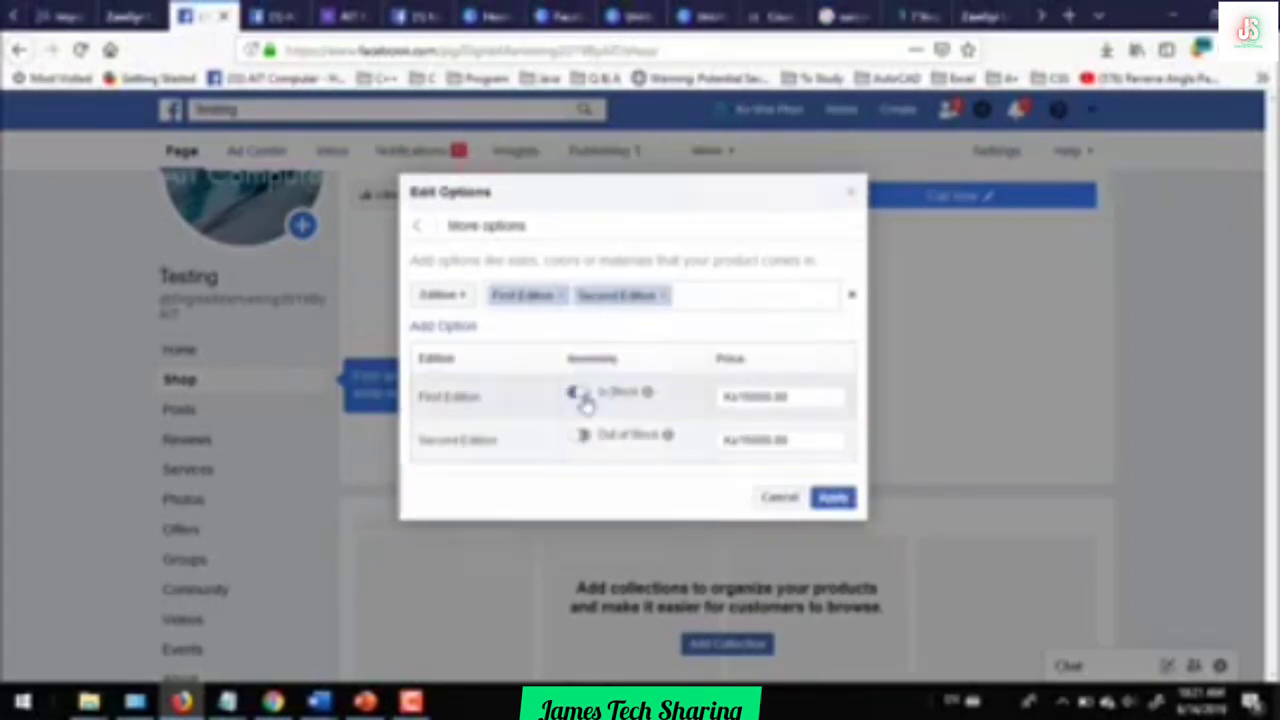
left_click(584, 440)
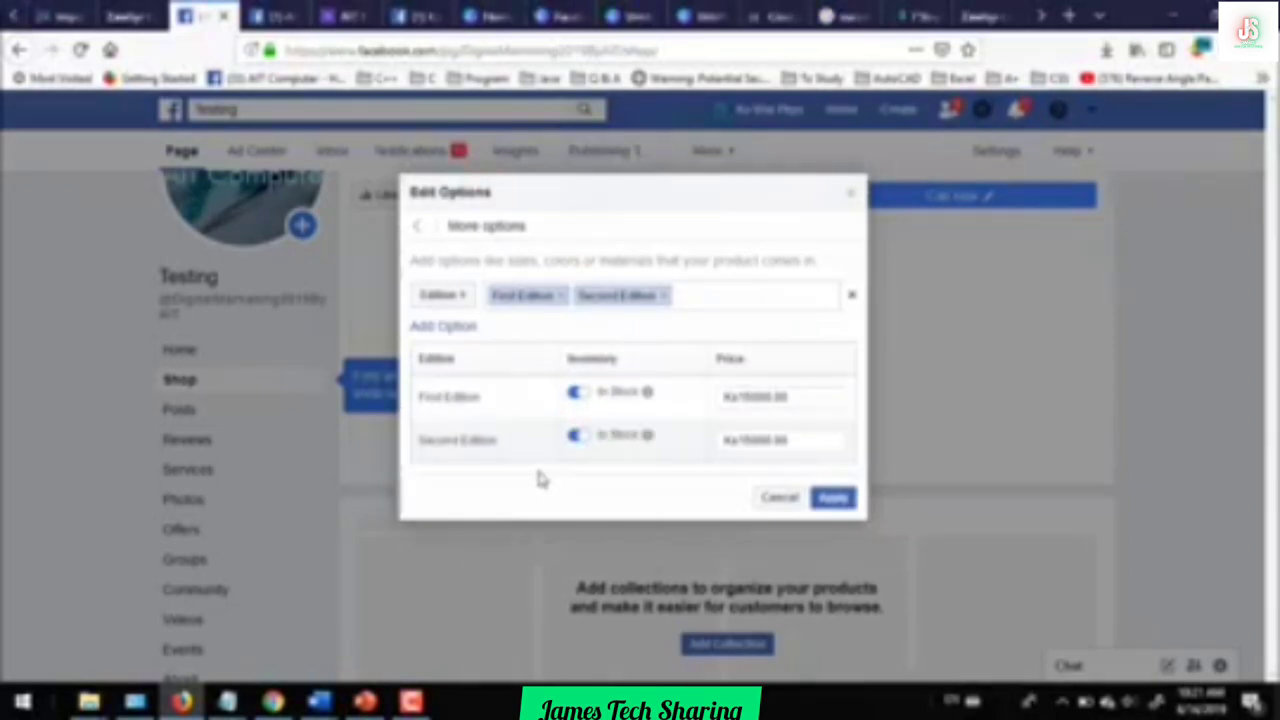
left_click(832, 497)
Try to save the product with its two editions, and retry the save
scroll(673, 458, "down", 3)
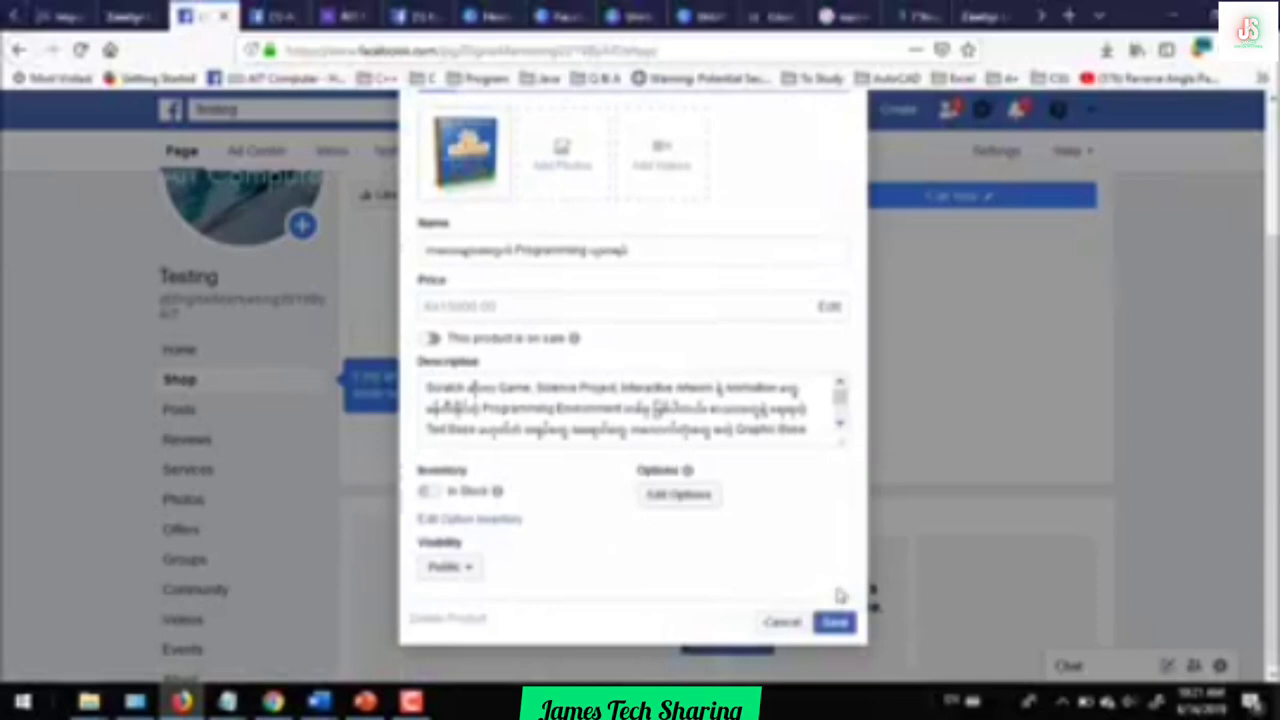
left_click(838, 623)
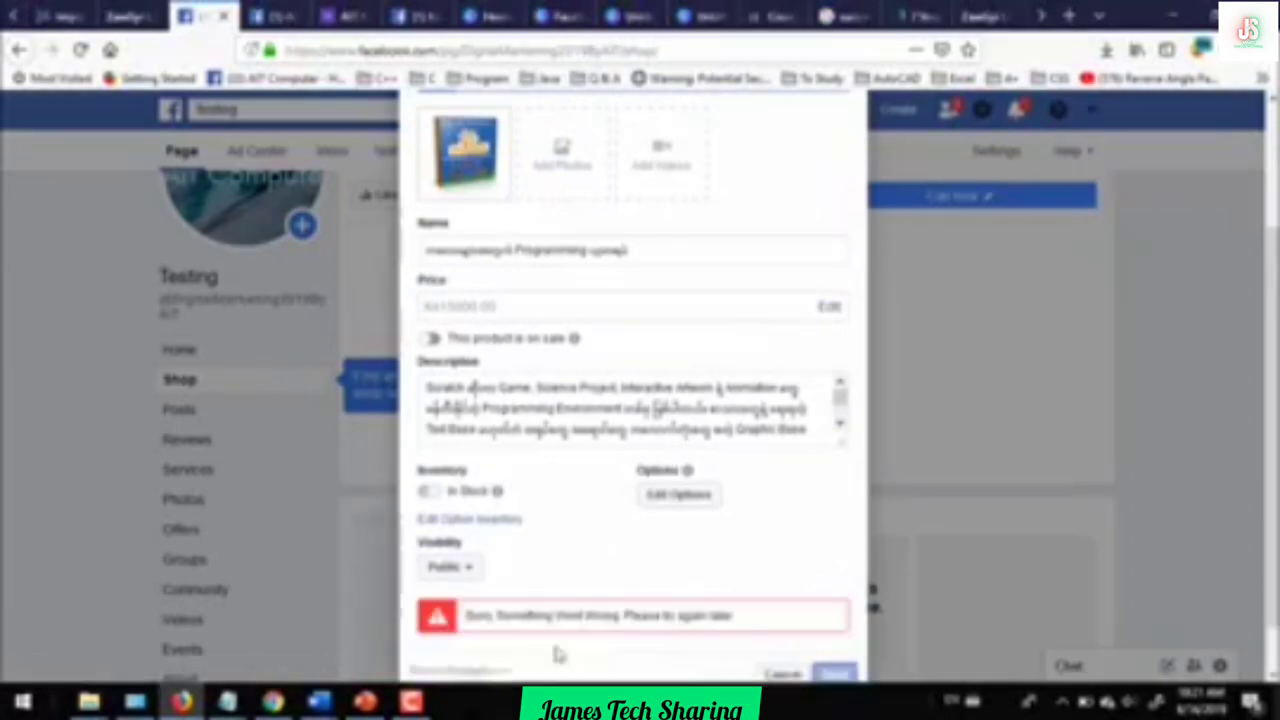
left_click(411, 703)
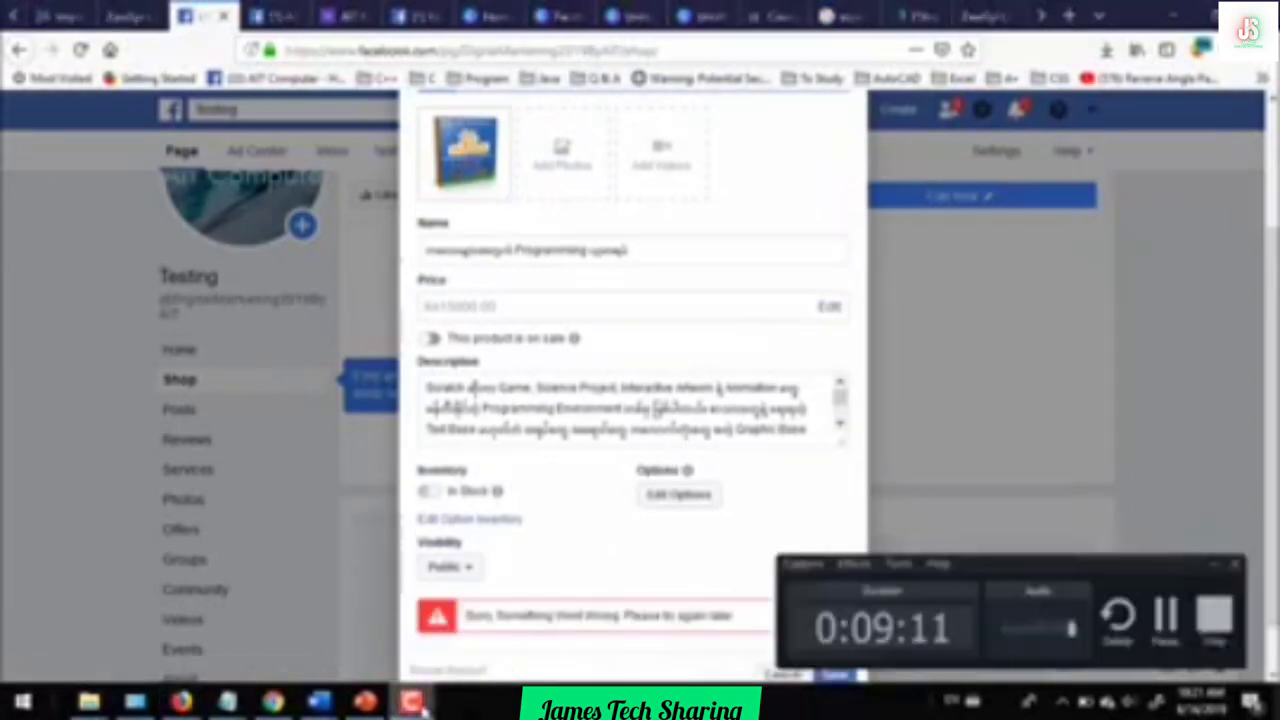
left_click(1215, 569)
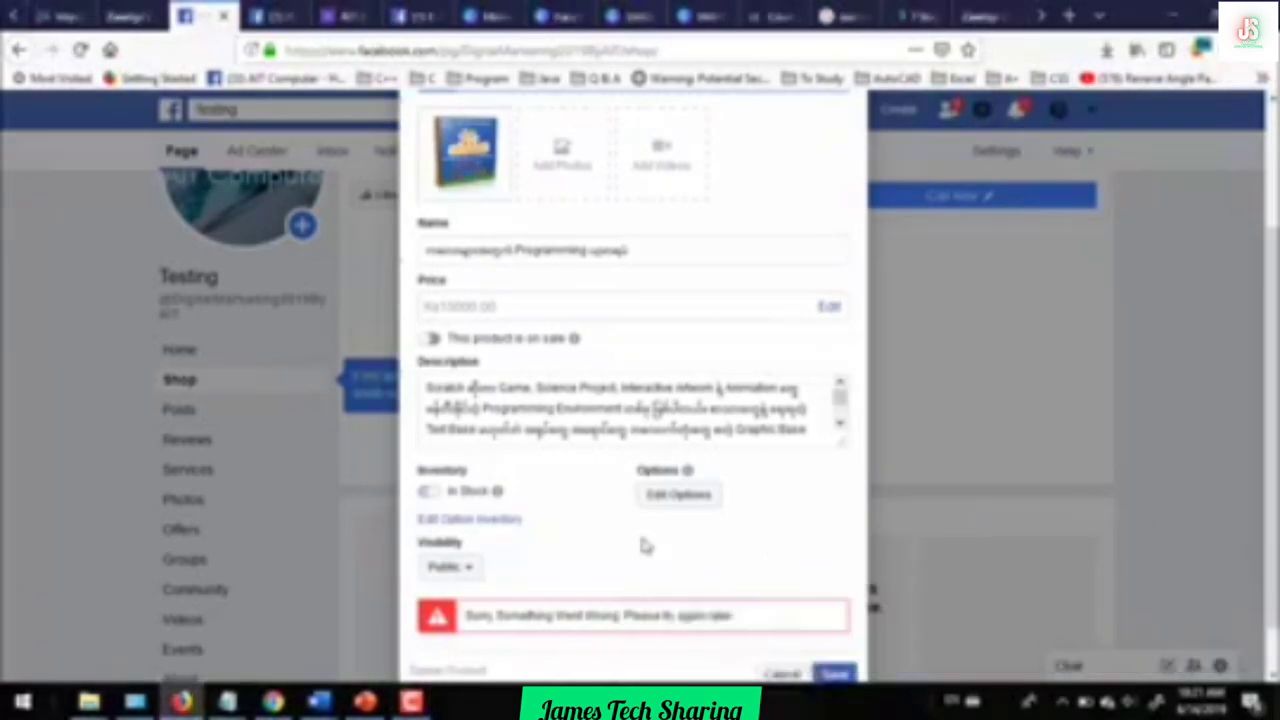
scroll(641, 545, "down", 1)
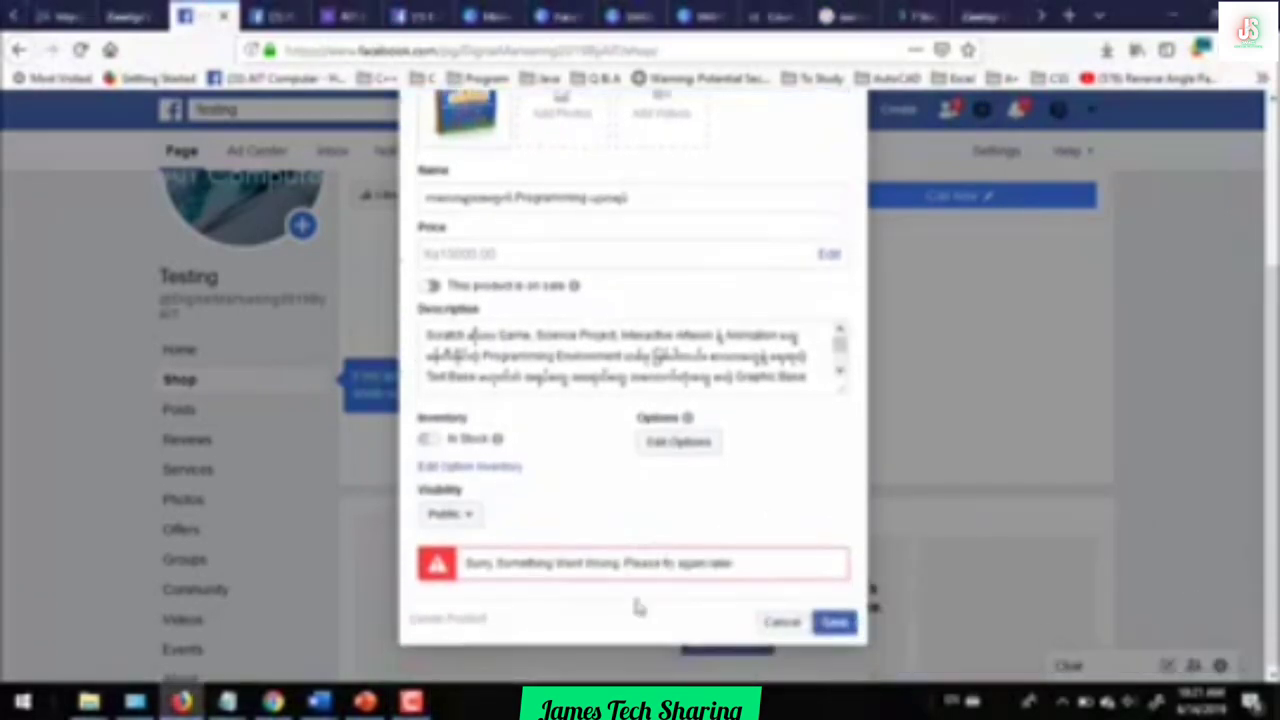
left_click(834, 622)
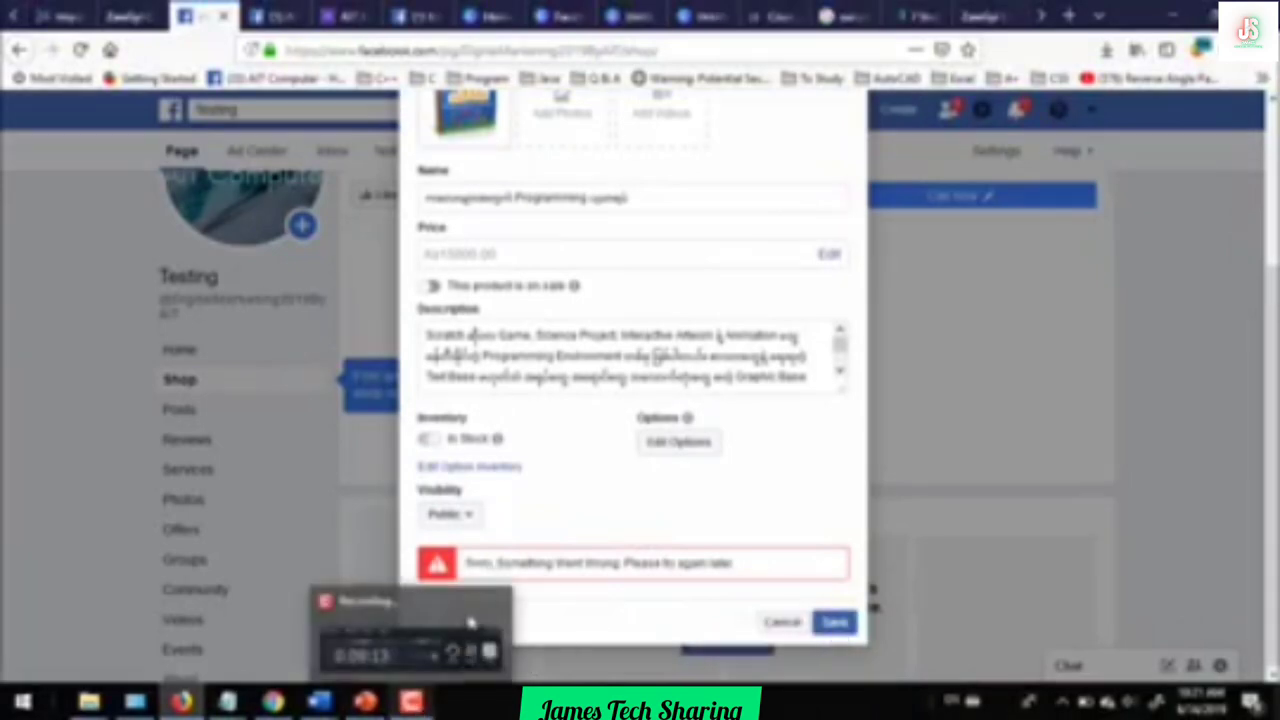
Remove "Second Edition" from the values of the product's Edition option
left_click(680, 442)
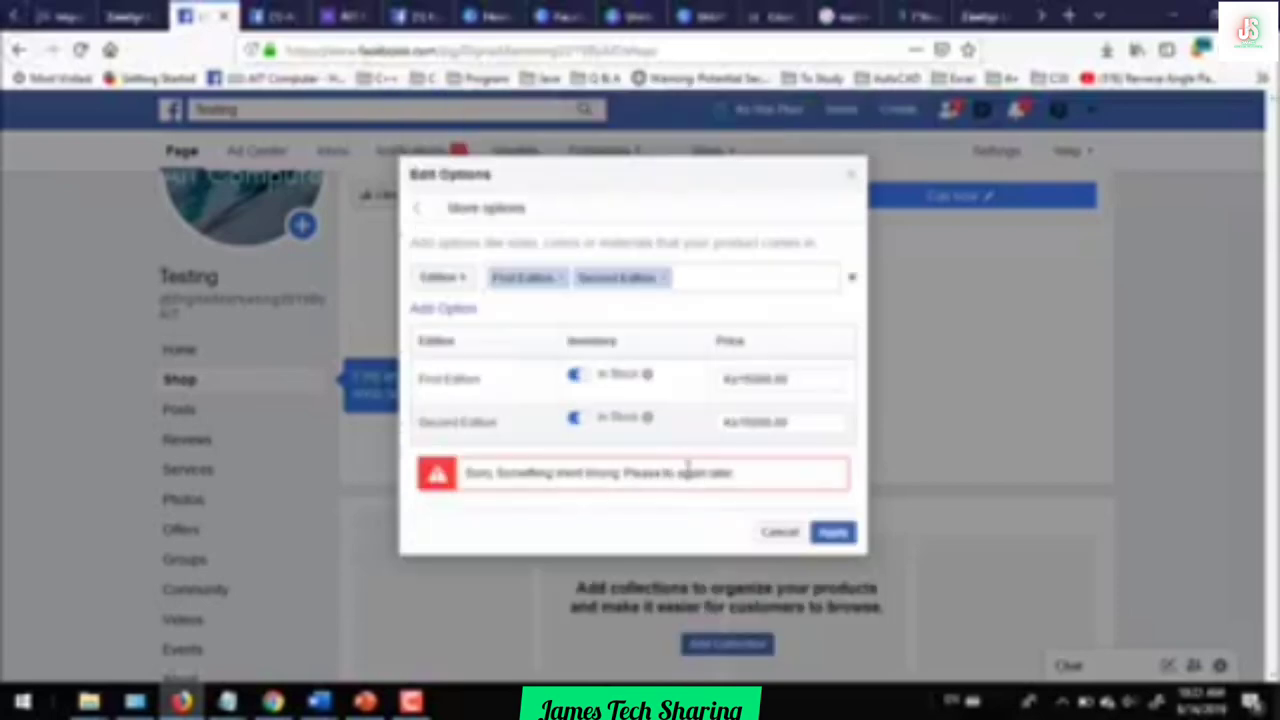
left_click(450, 280)
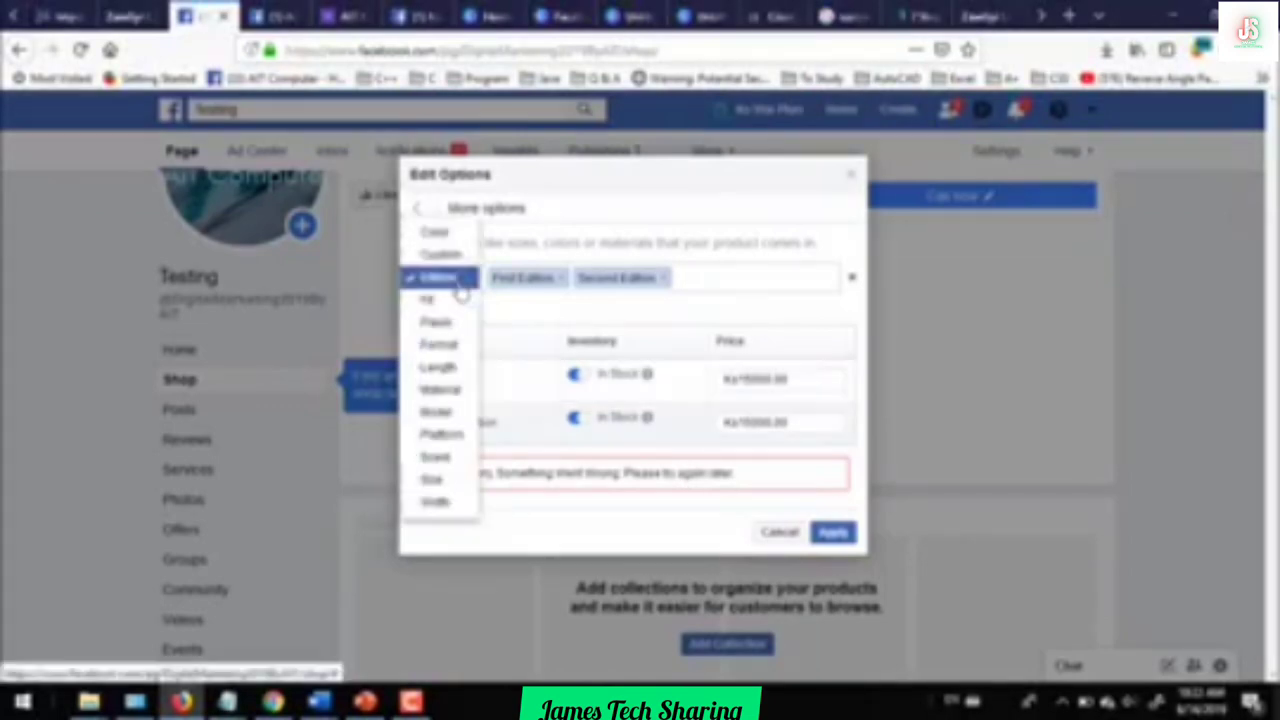
left_click(663, 278)
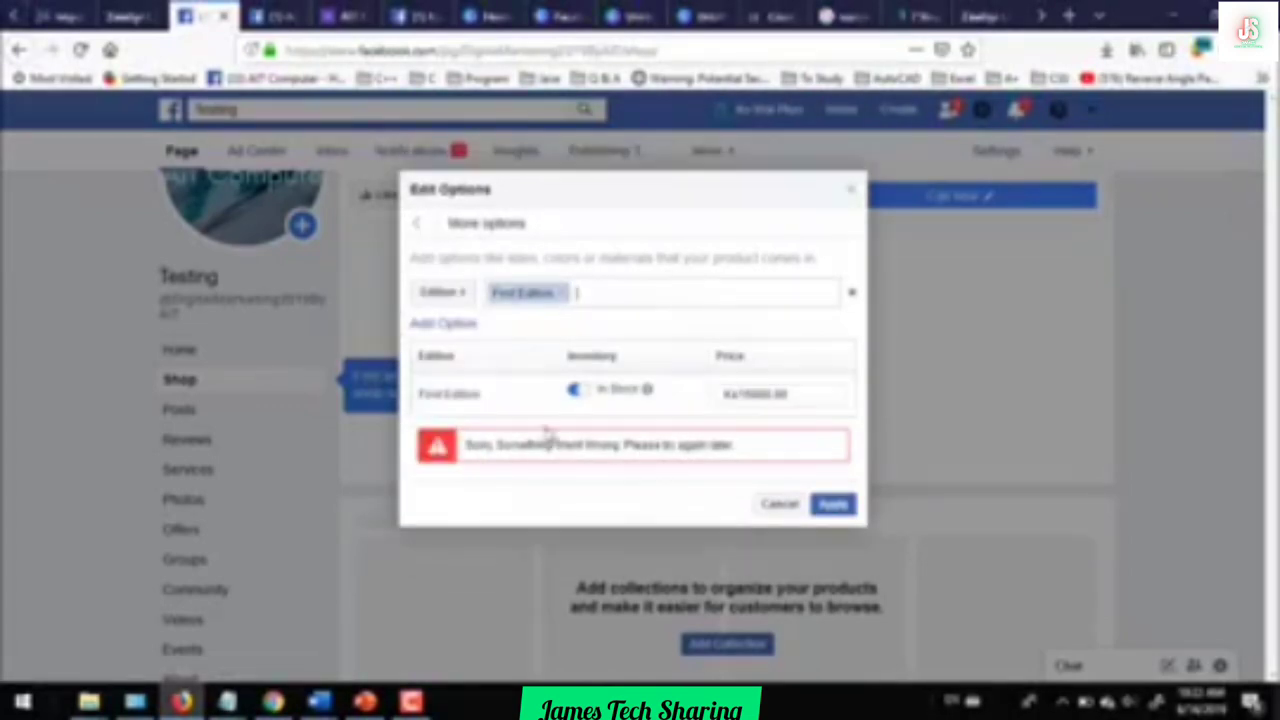
Change the product's option type to Color and add the value "Yellow"
left_click(449, 291)
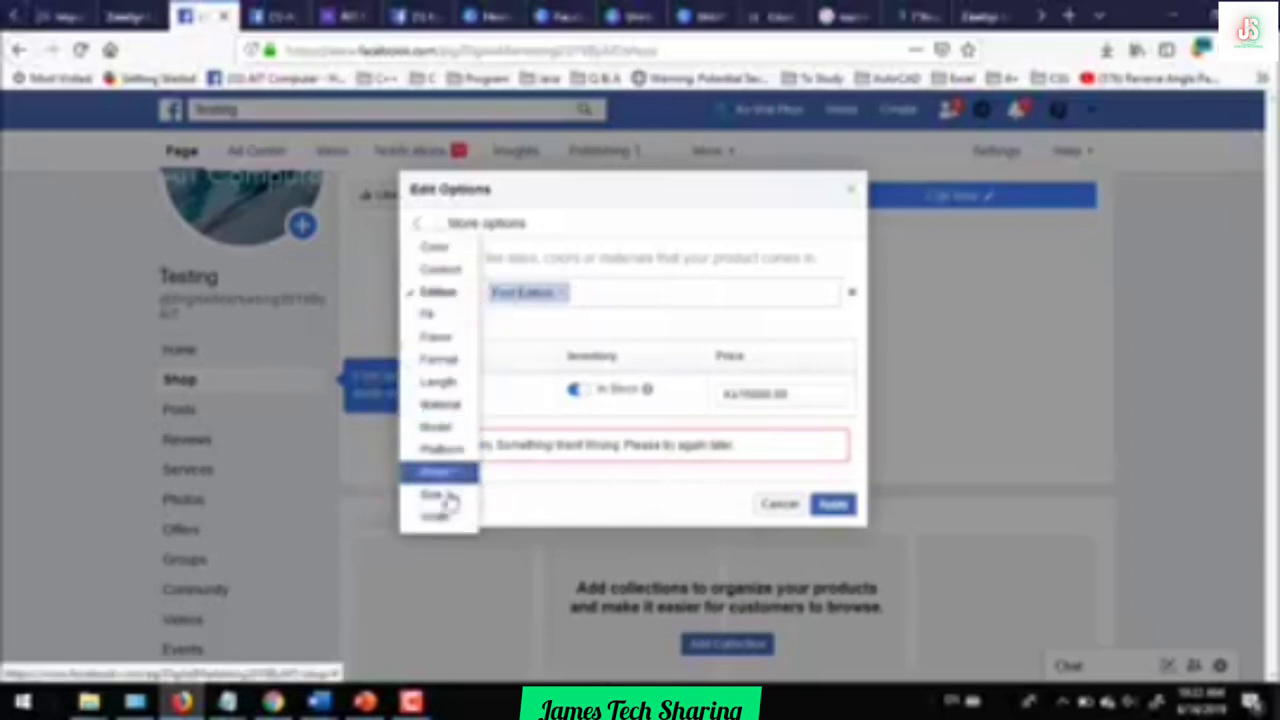
left_click(448, 250)
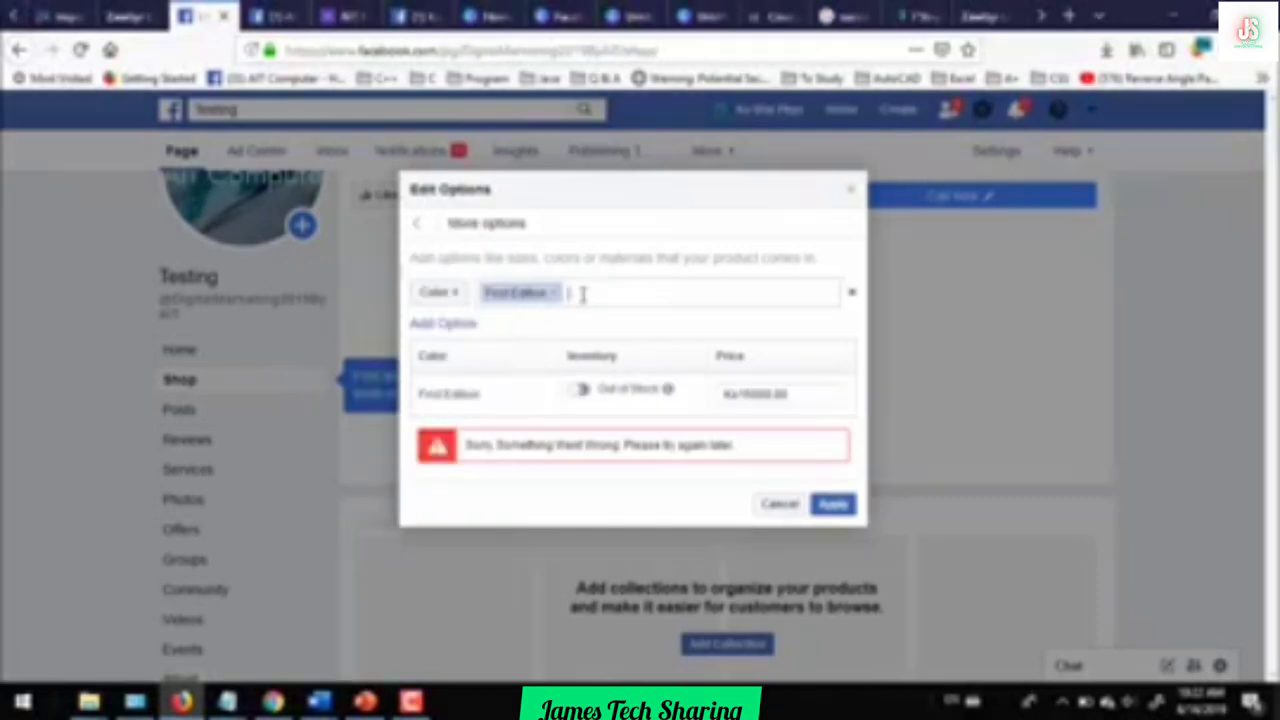
type("Second")
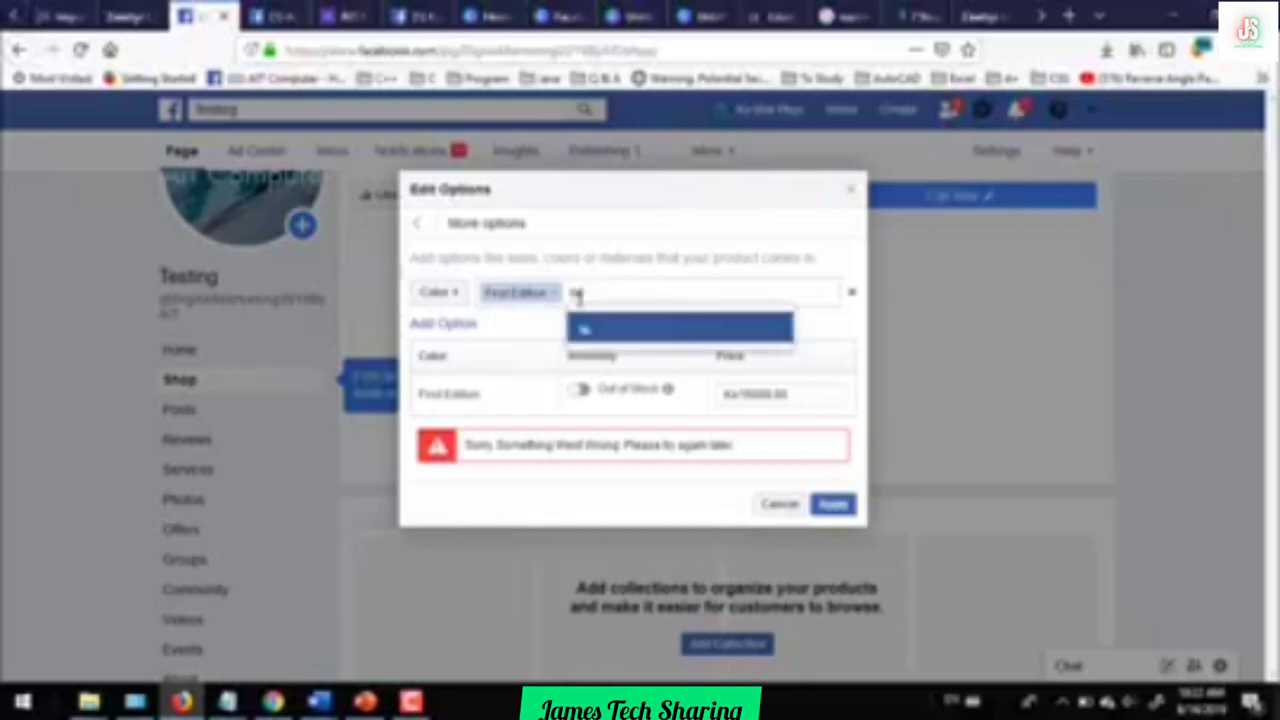
left_click(622, 340)
Change the product's option type to Format and add the value "MP4 Video"
left_click(455, 280)
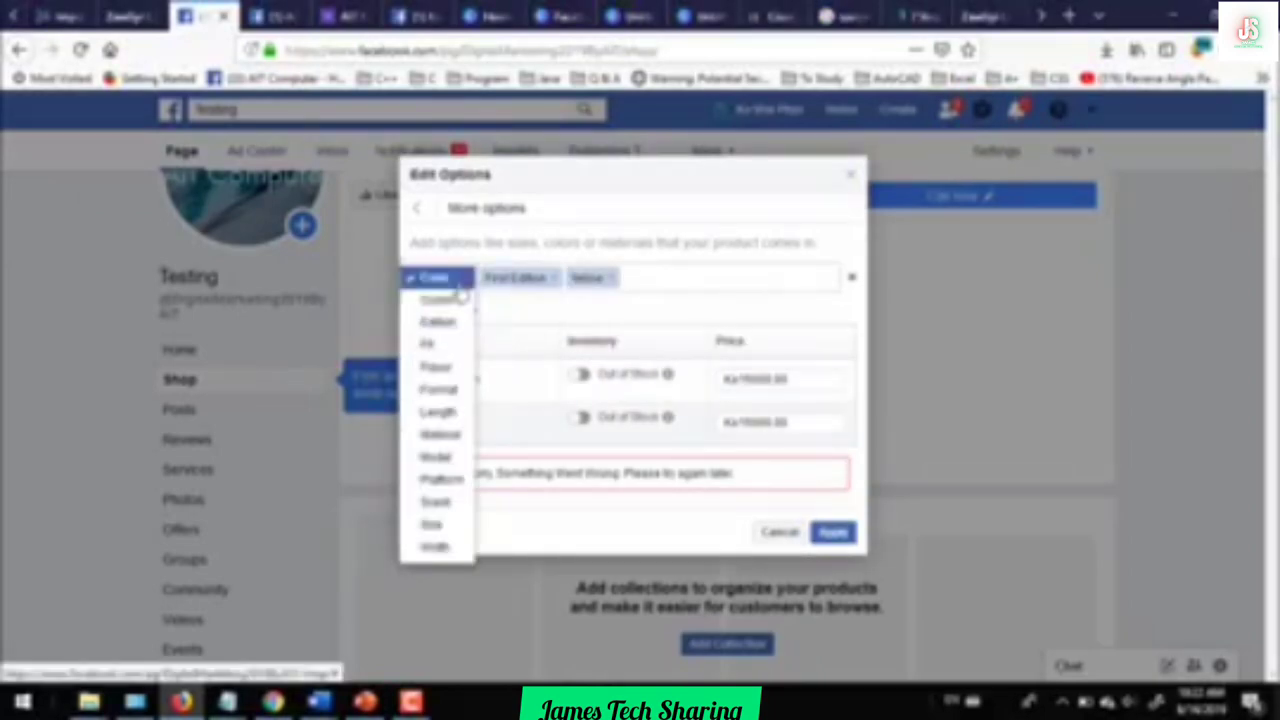
left_click(440, 389)
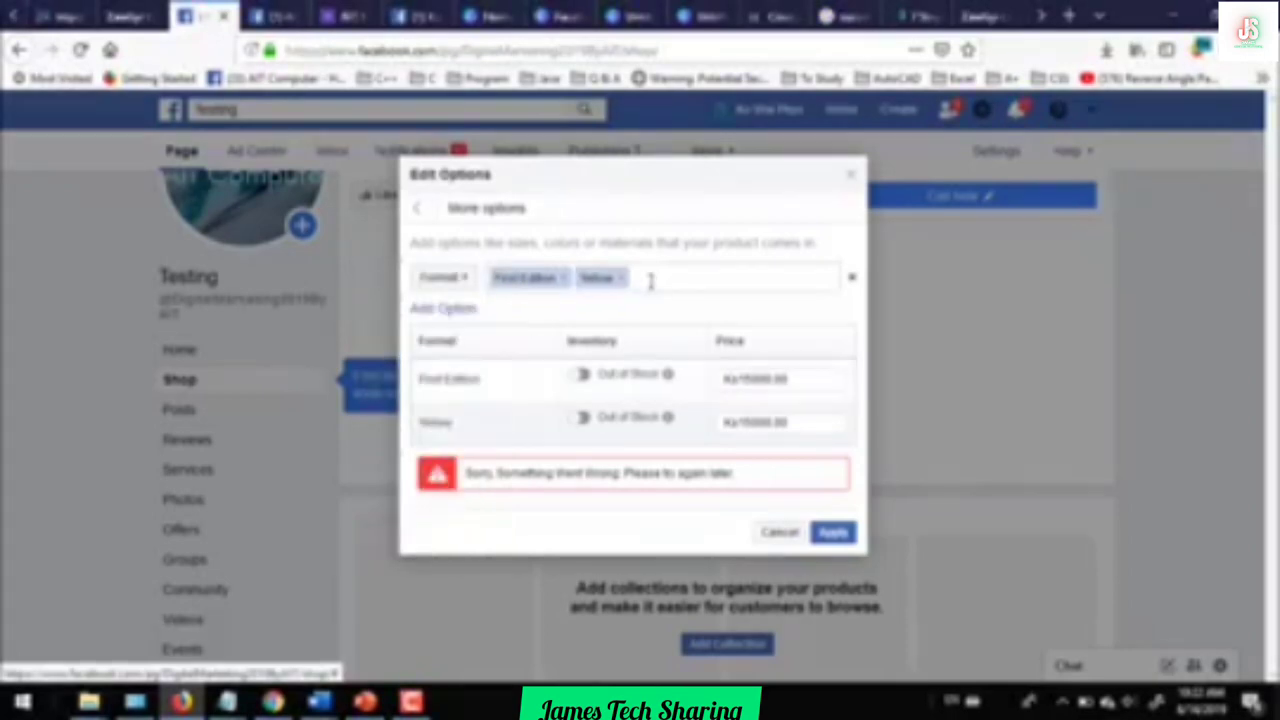
type("sm")
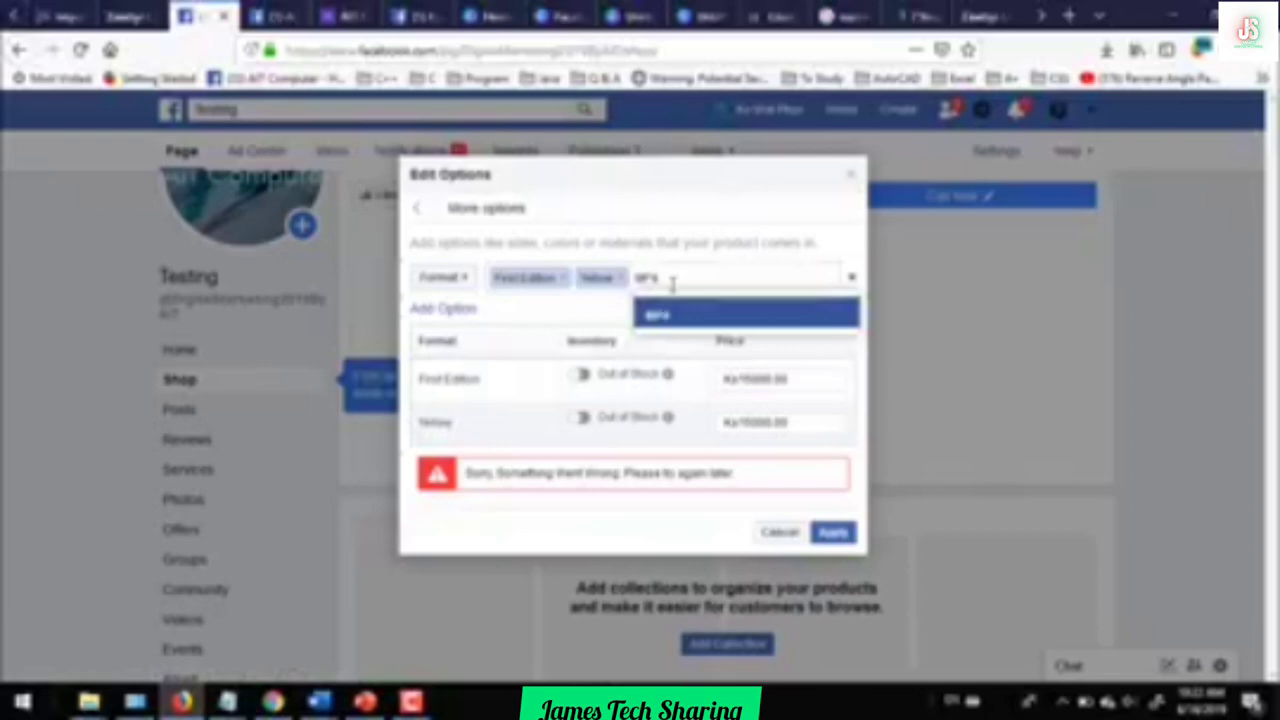
type("4 video")
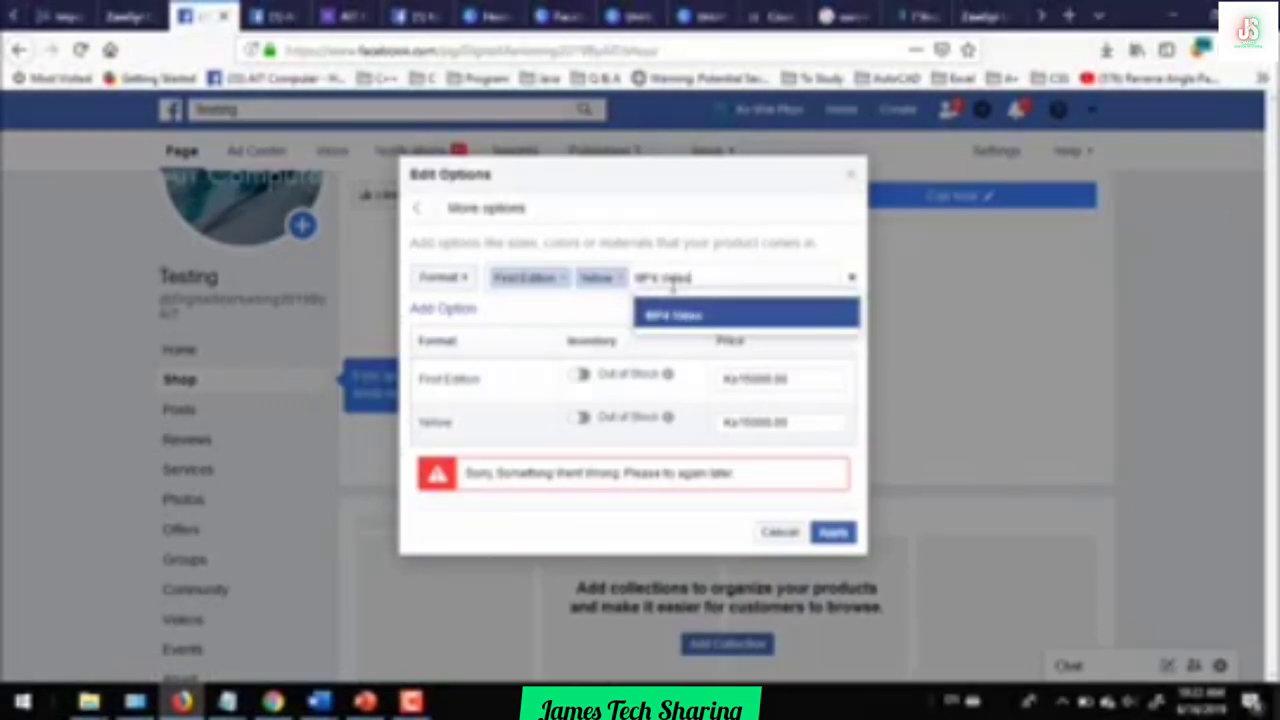
left_click(680, 310)
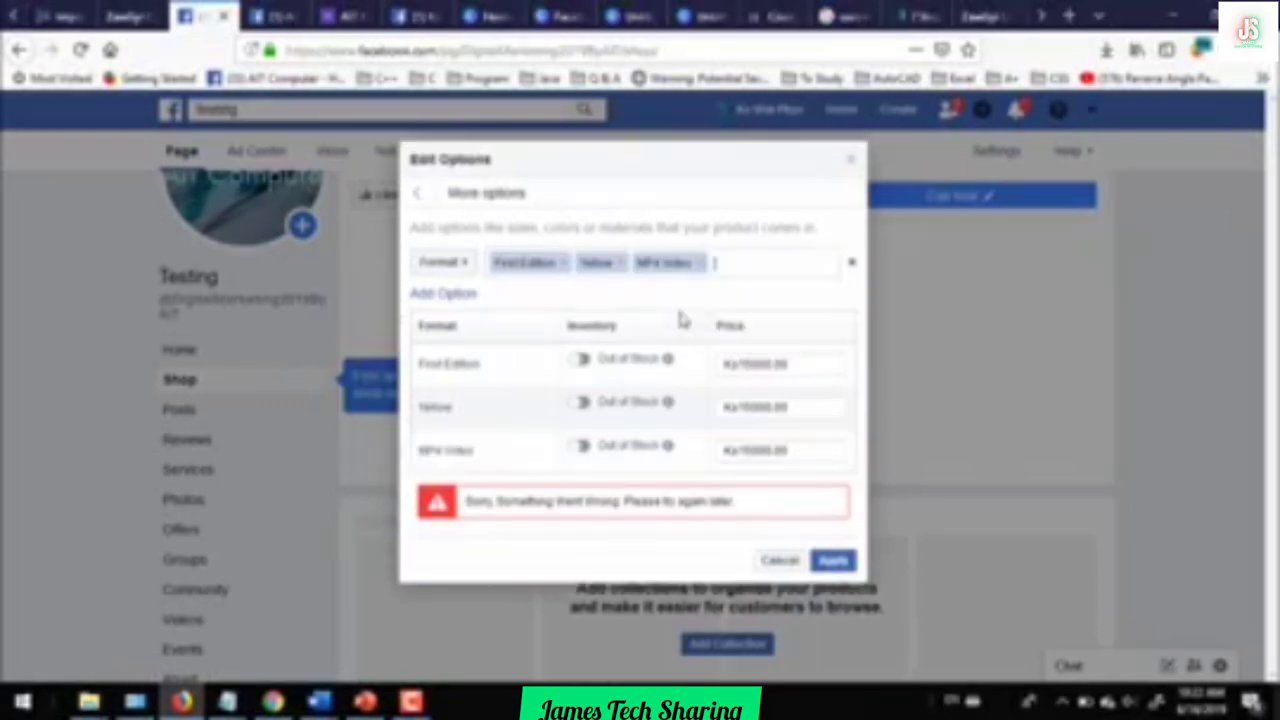
Set First Edition, Yellow and MP4 Video to In Stock and apply the product options
left_click(584, 362)
left_click(585, 405)
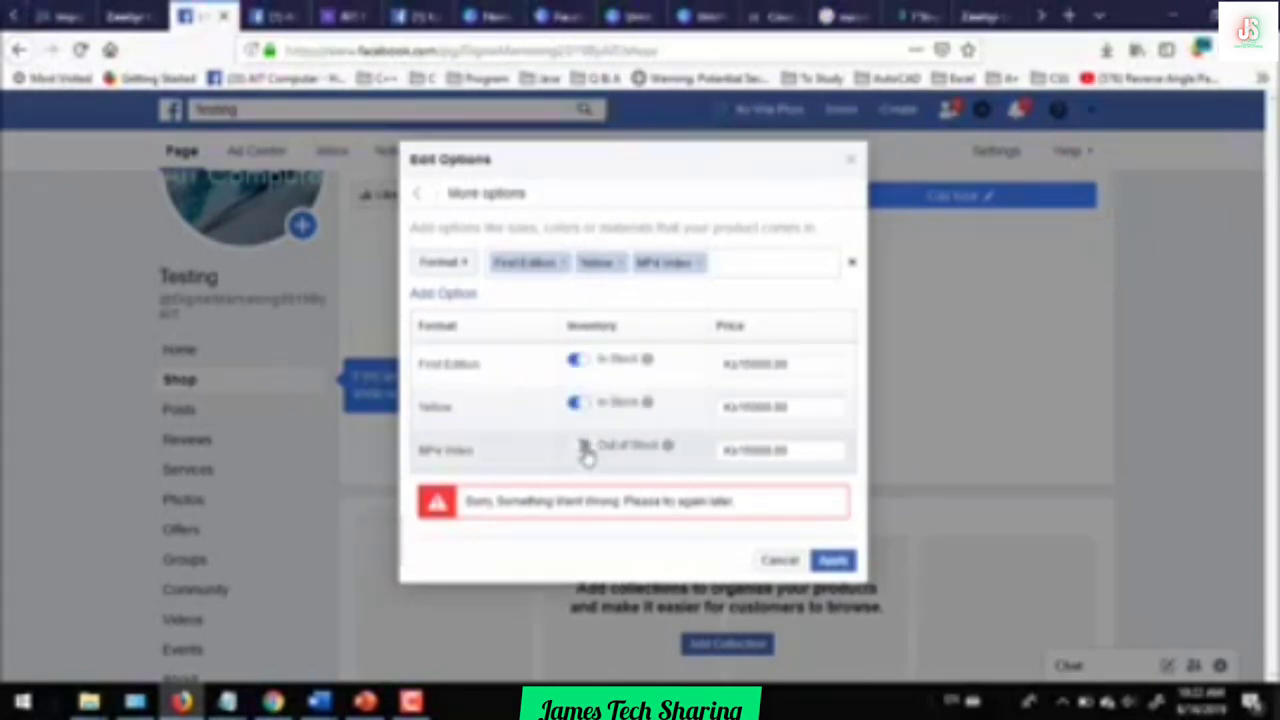
left_click(584, 447)
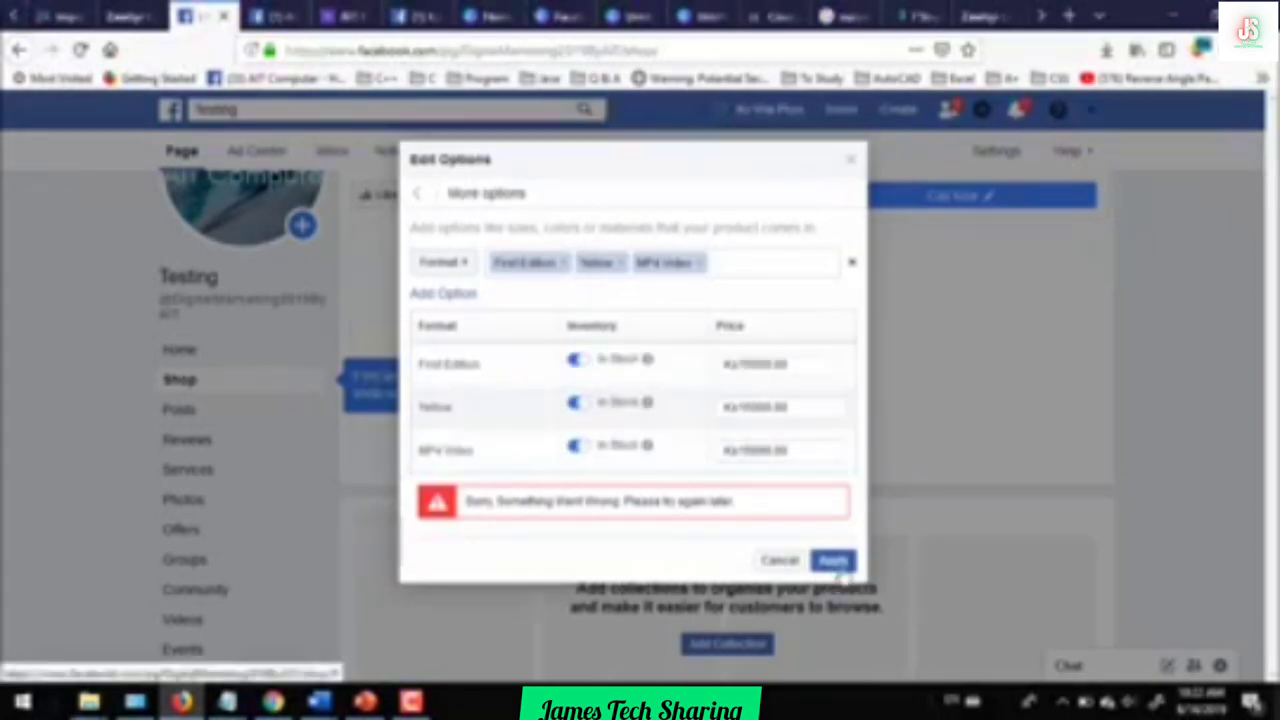
left_click(412, 702)
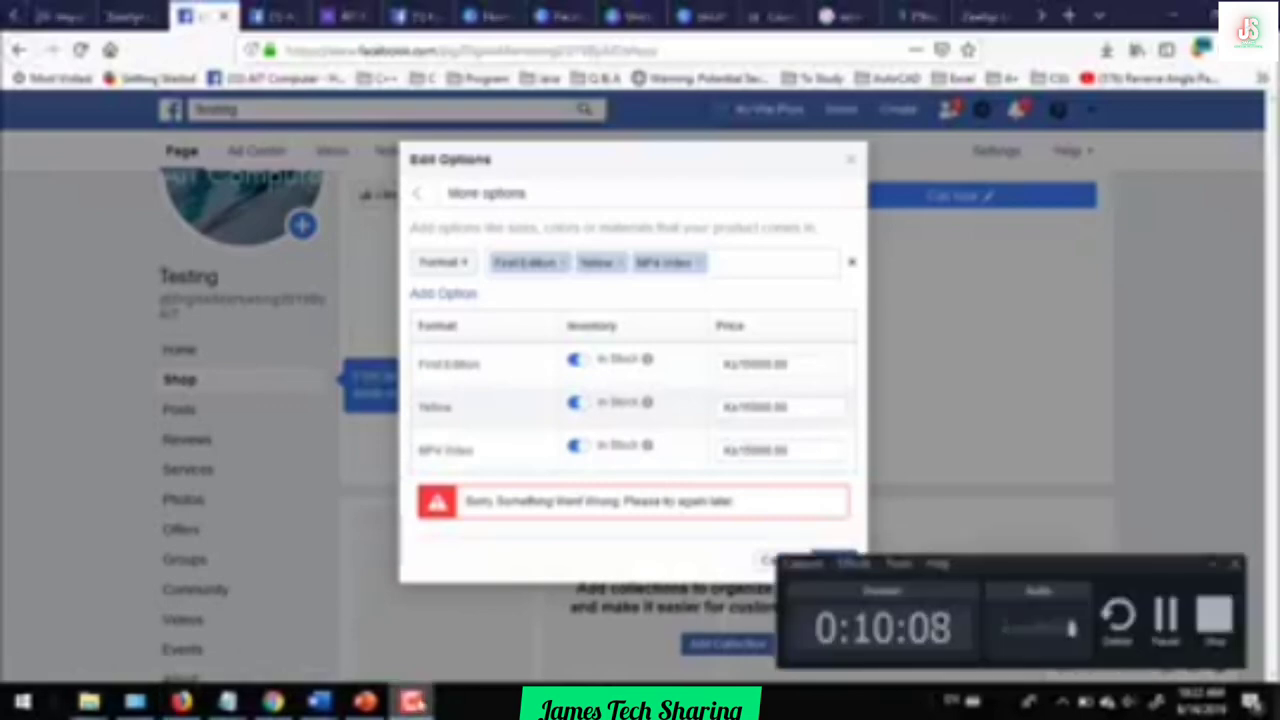
left_click(835, 560)
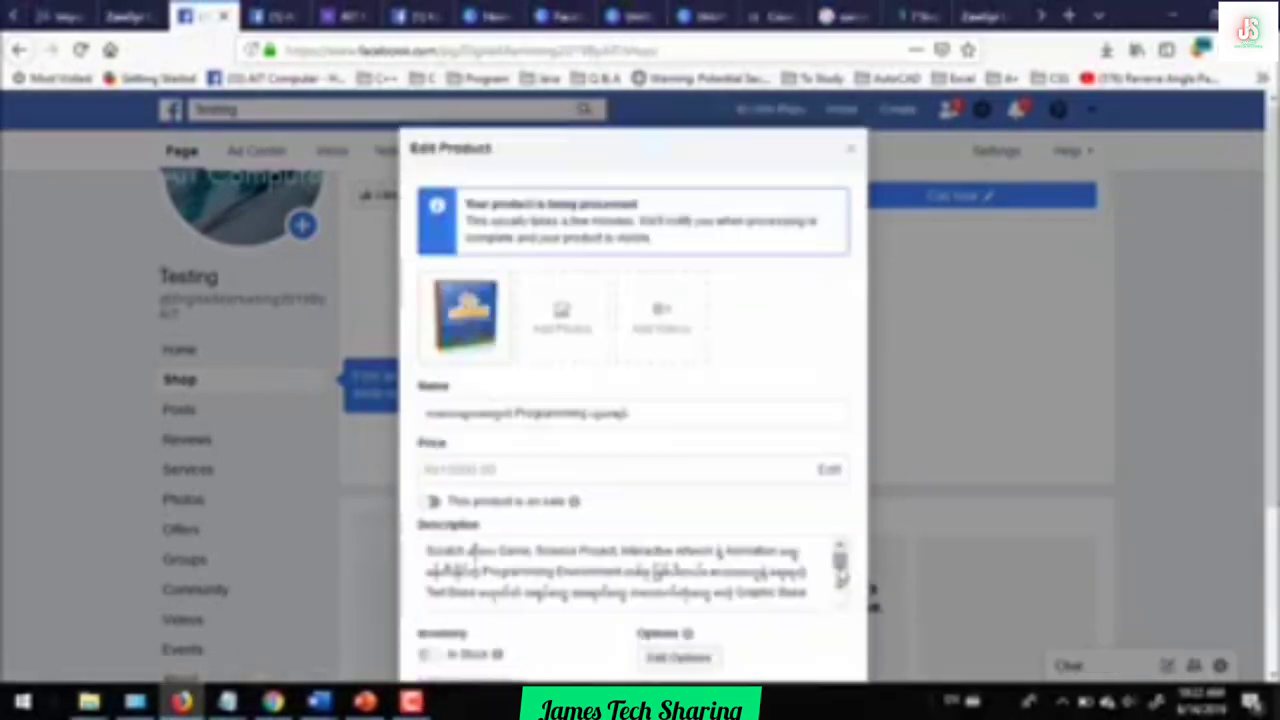
Save the edited product with its Format options, retrying the save if needed
scroll(660, 465, "down", 3)
scroll(660, 460, "up", 3)
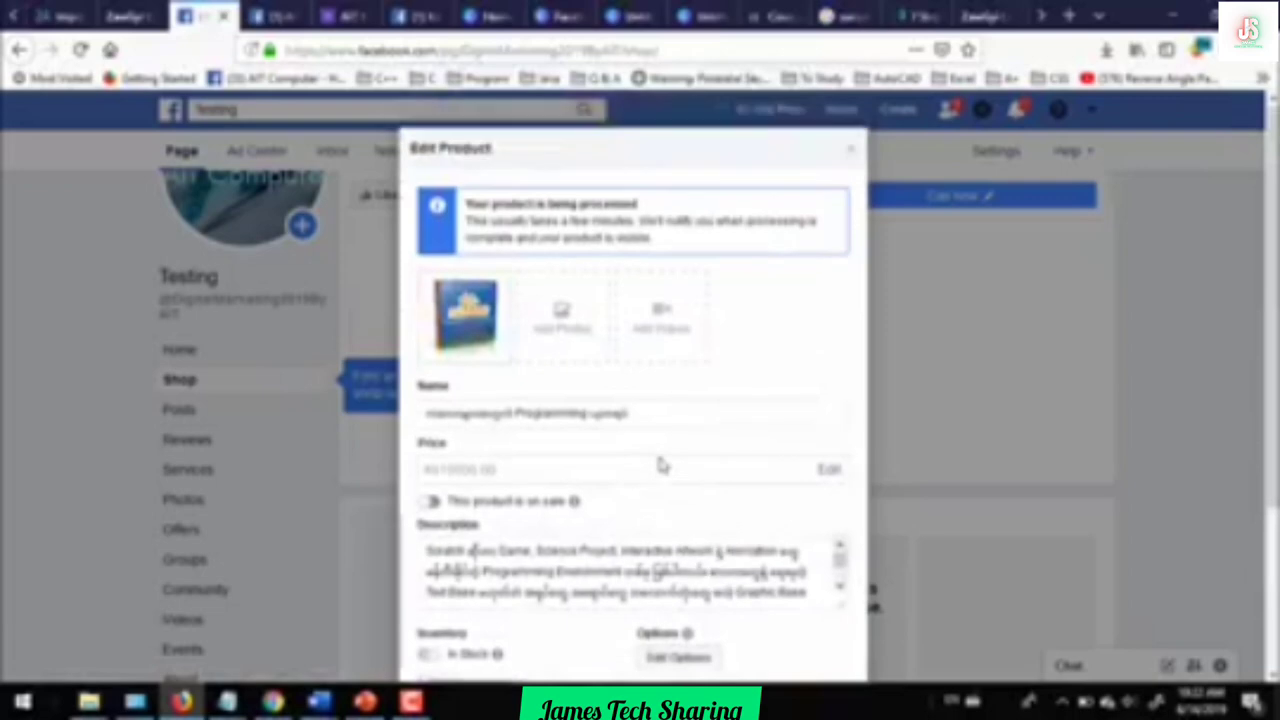
scroll(669, 445, "down", 3)
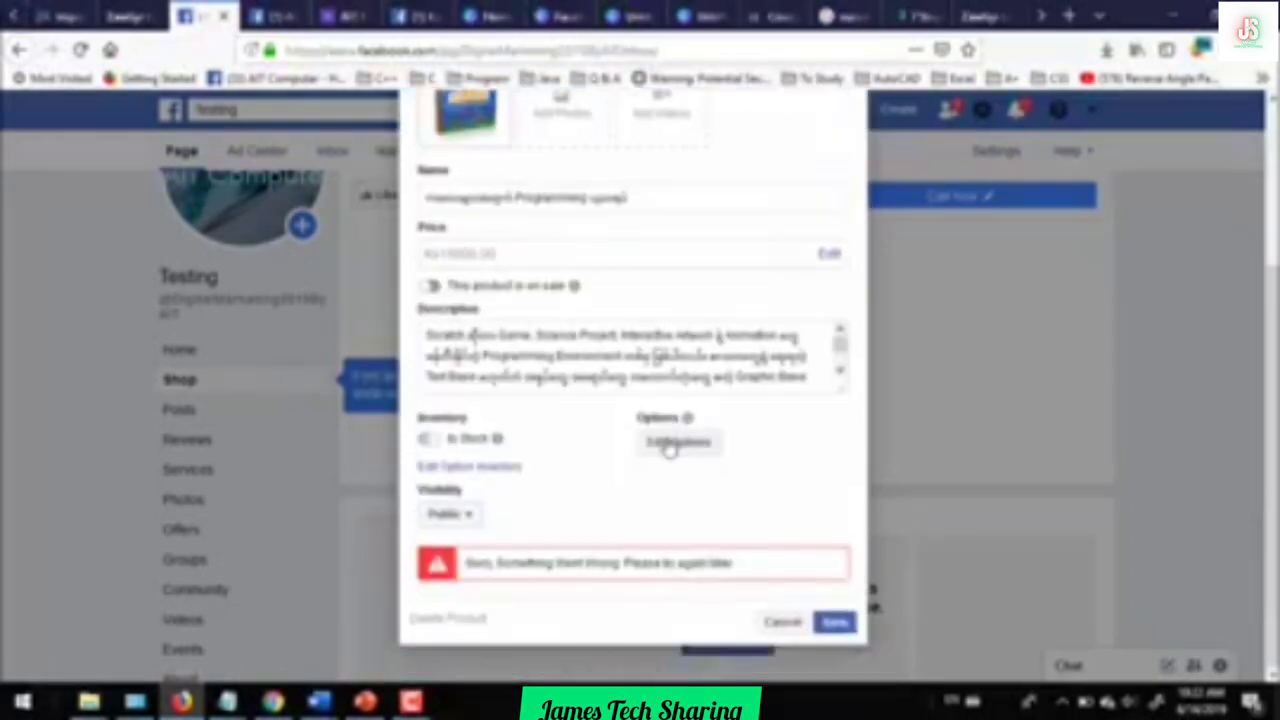
left_click(836, 622)
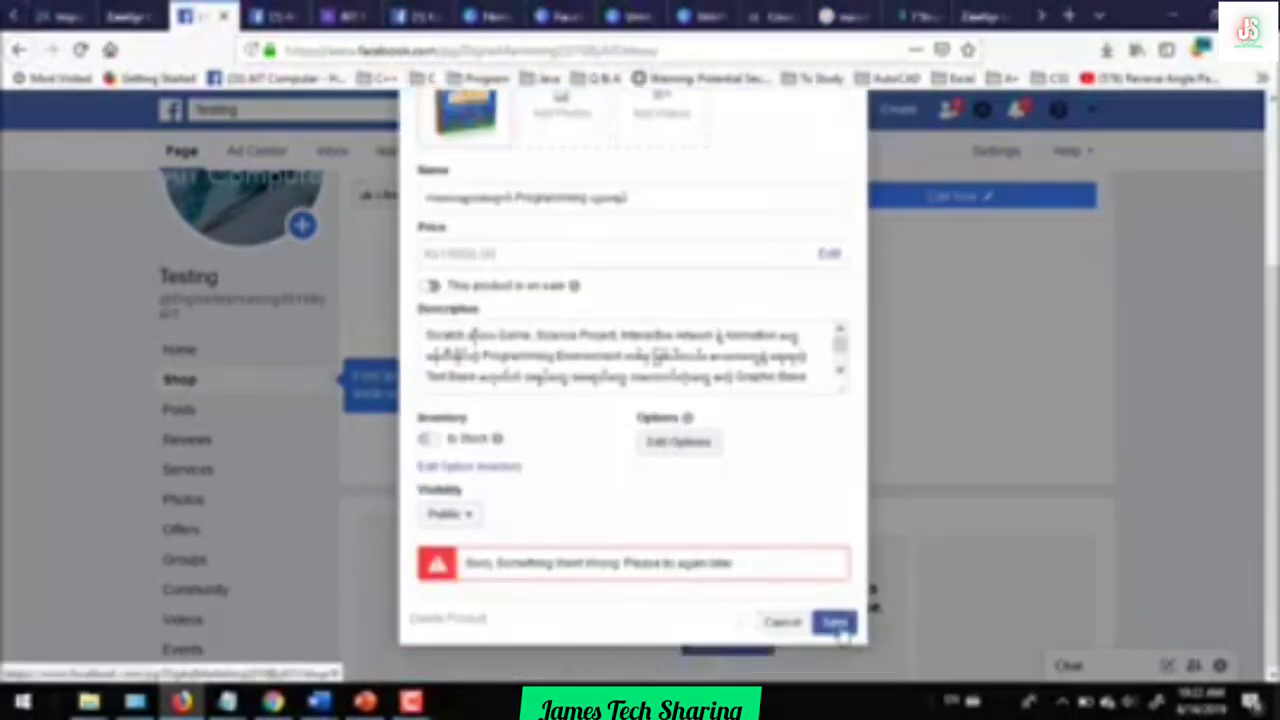
left_click(840, 631)
left_click(840, 631)
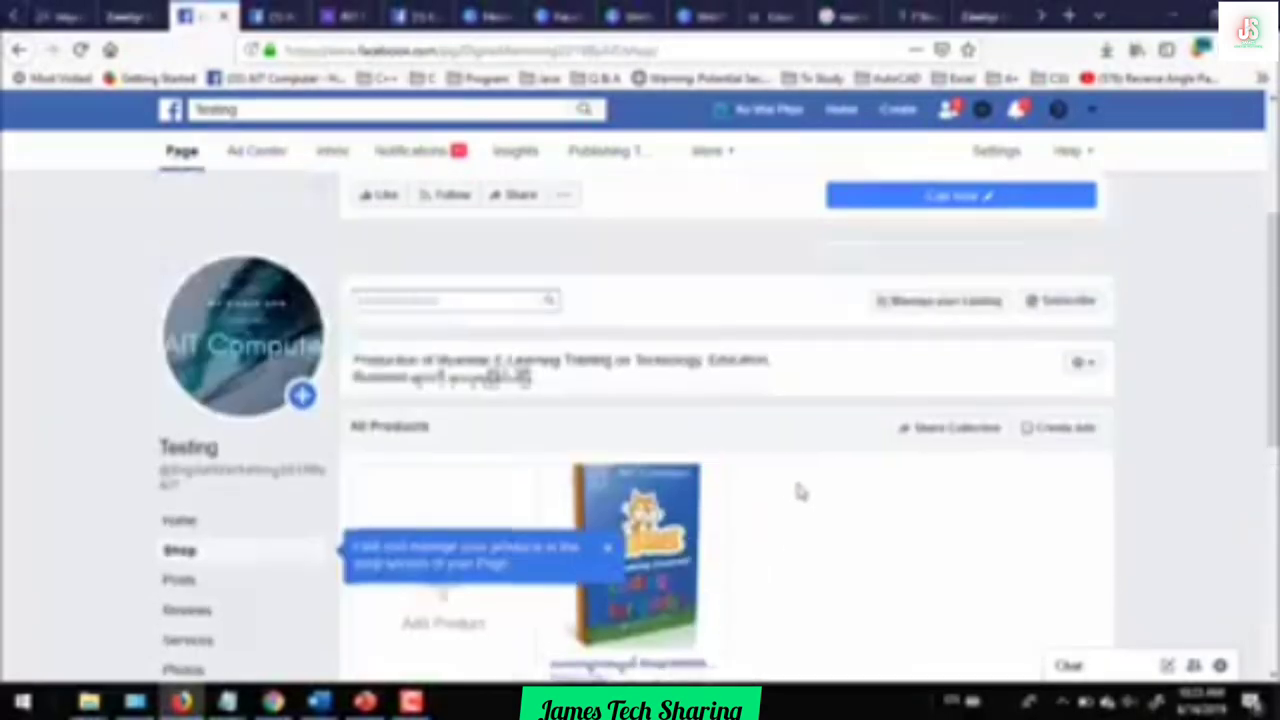
Open the shop's collections from the product overview and start creating a new collection
scroll(803, 495, "down", 1)
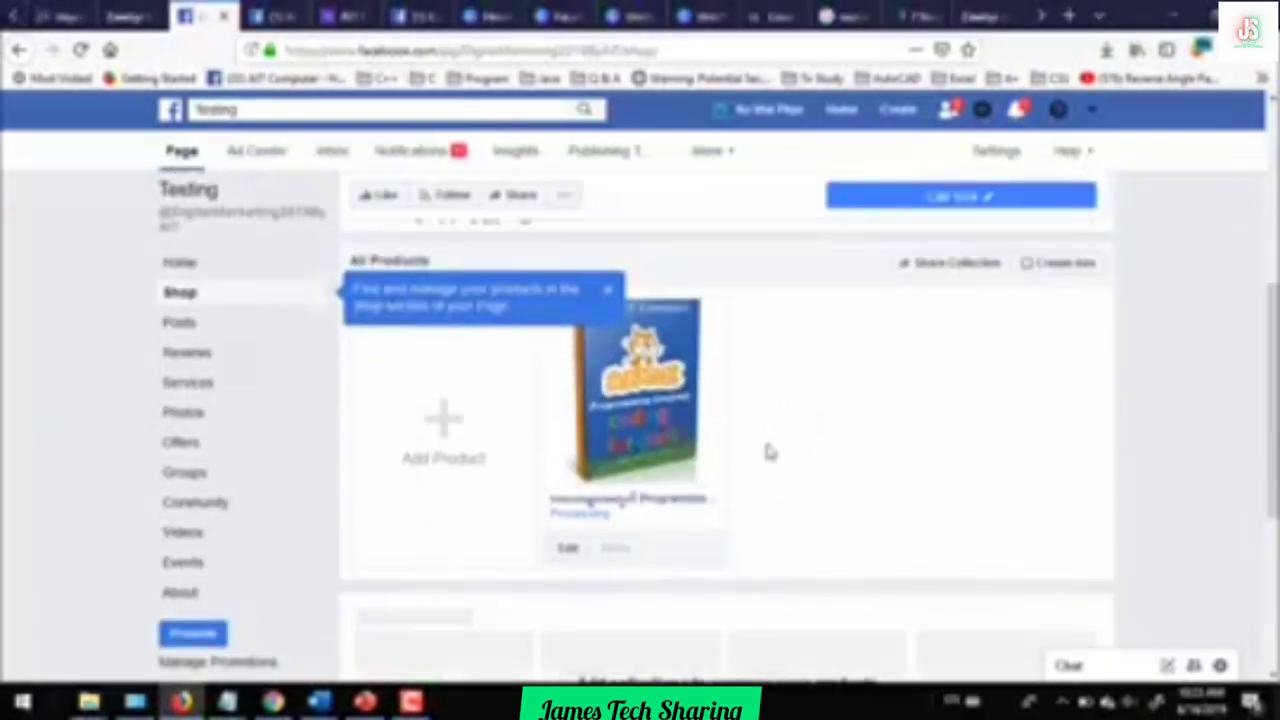
scroll(778, 455, "down", 2)
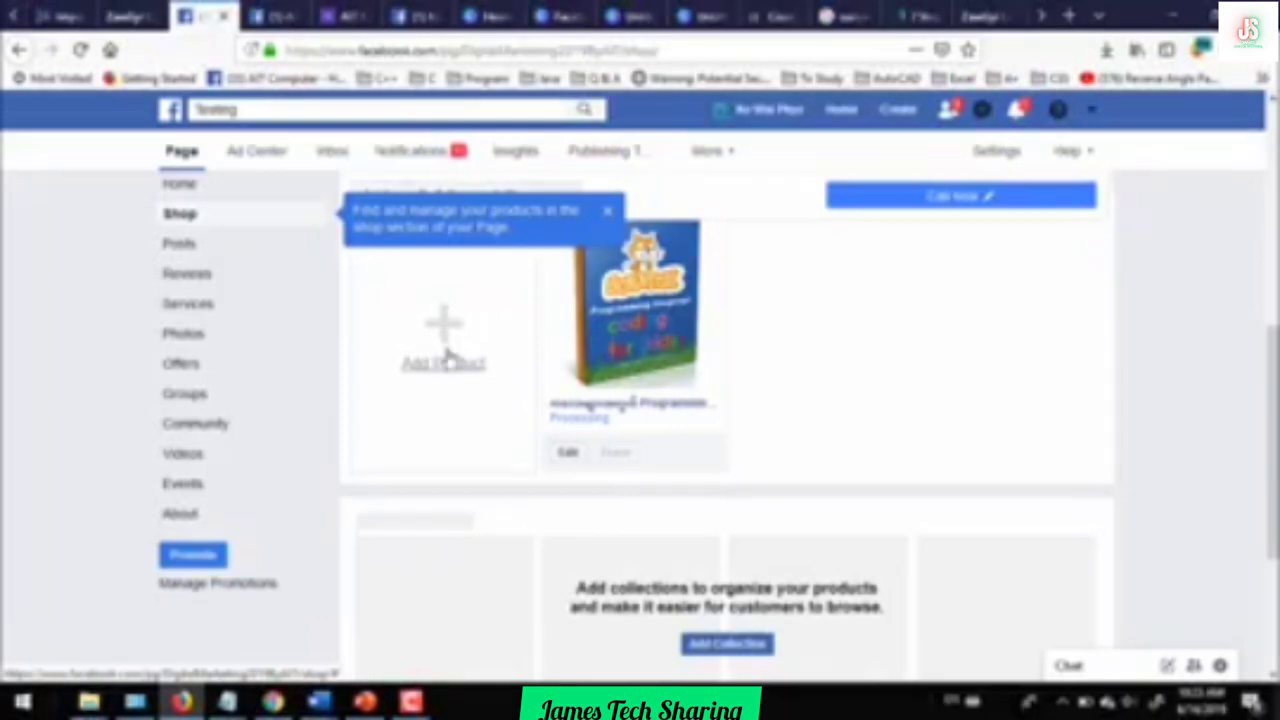
scroll(838, 565, "down", 3)
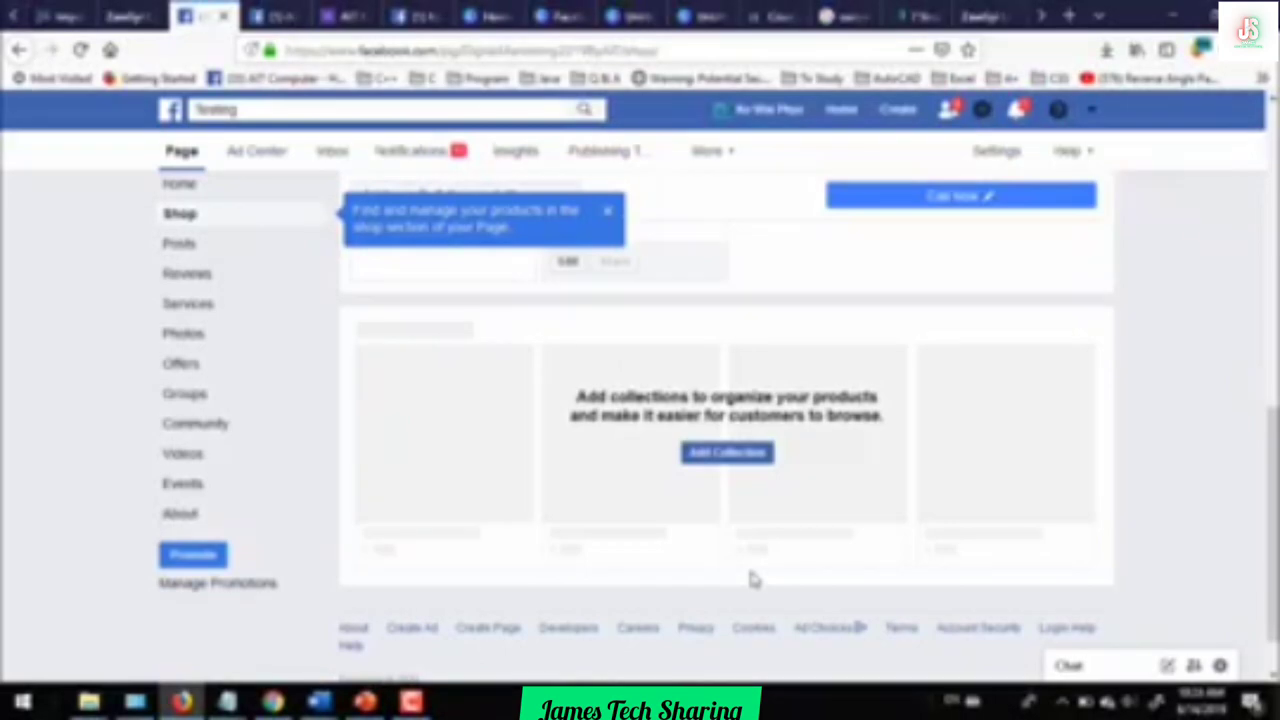
left_click(717, 457)
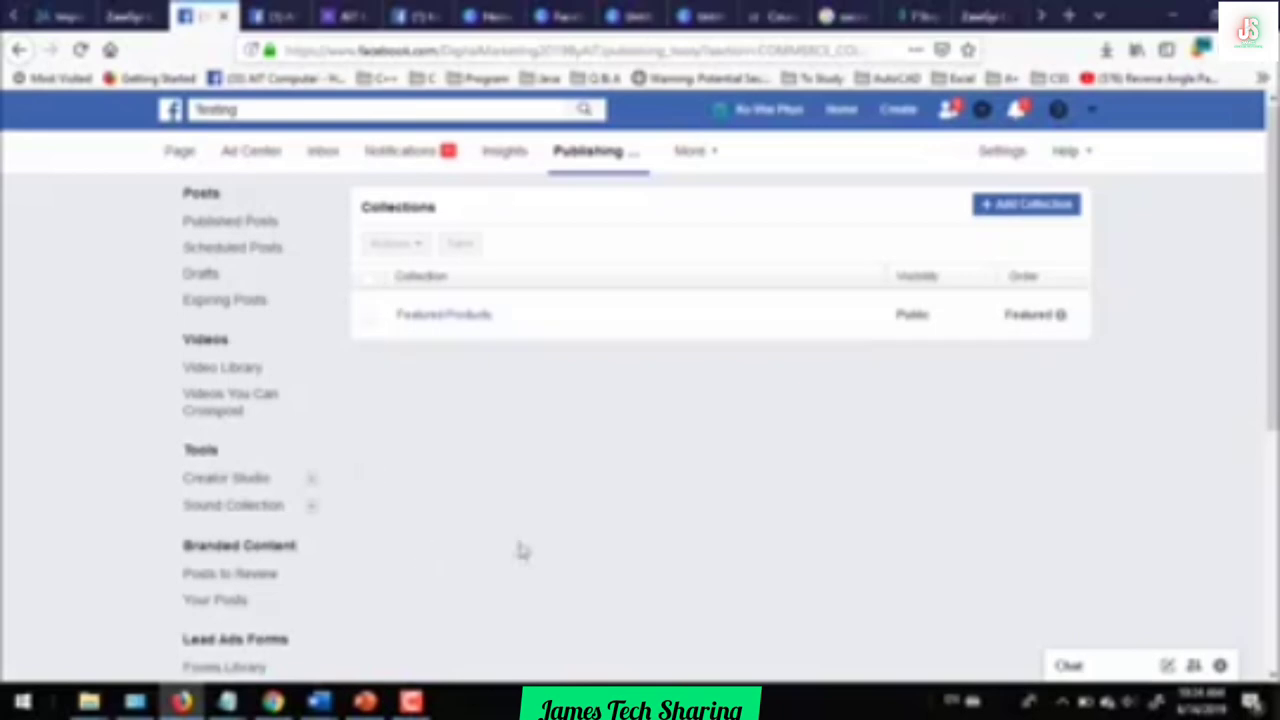
scroll(560, 540, "down", 4)
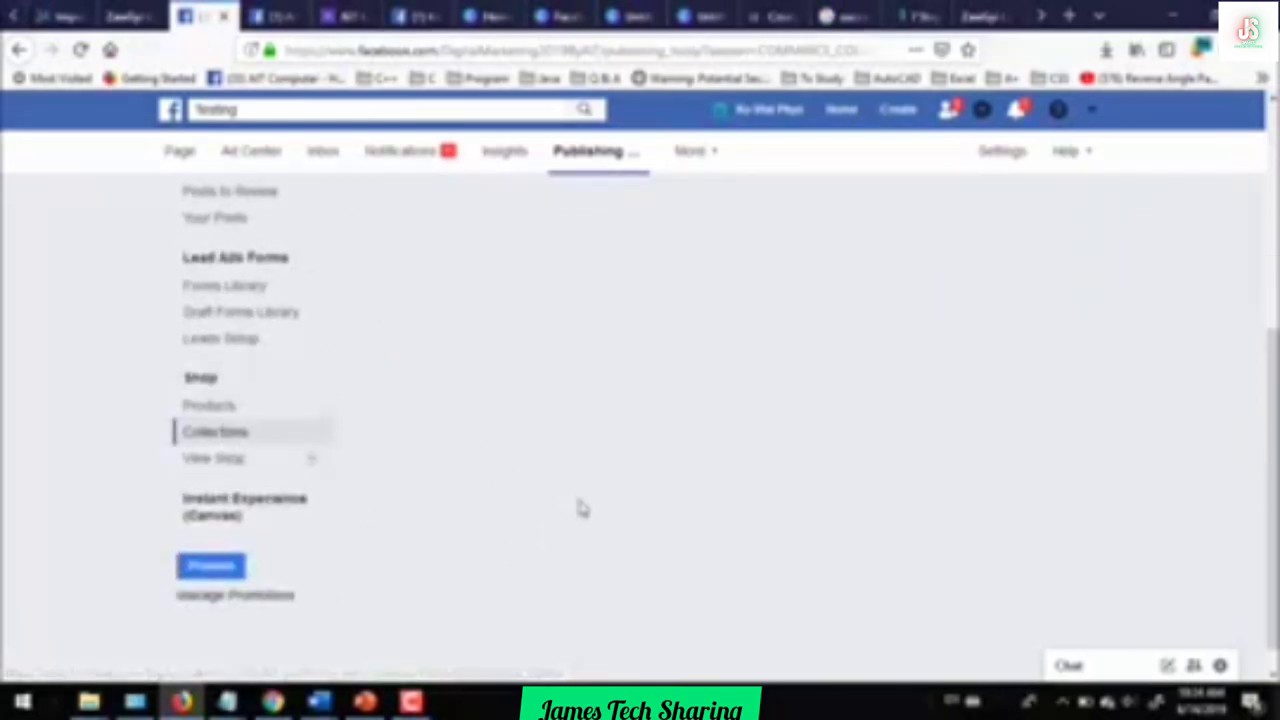
scroll(580, 508, "up", 3)
scroll(590, 515, "up", 1)
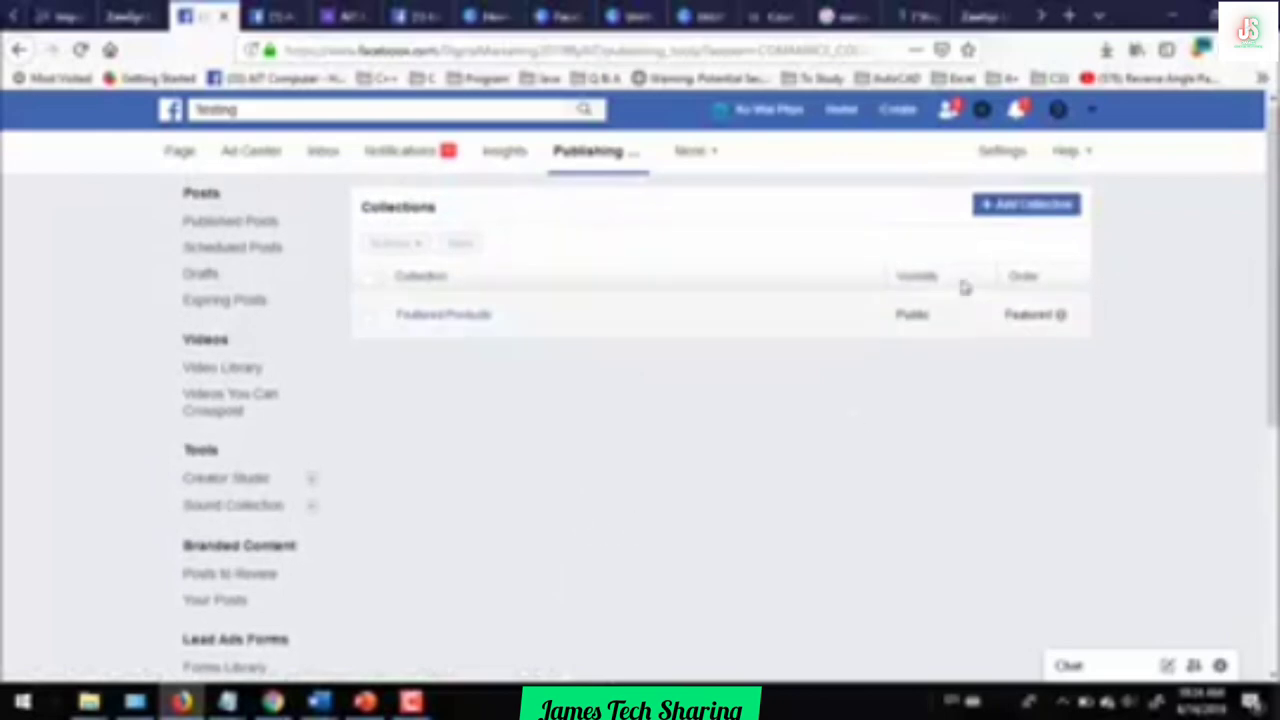
left_click(995, 207)
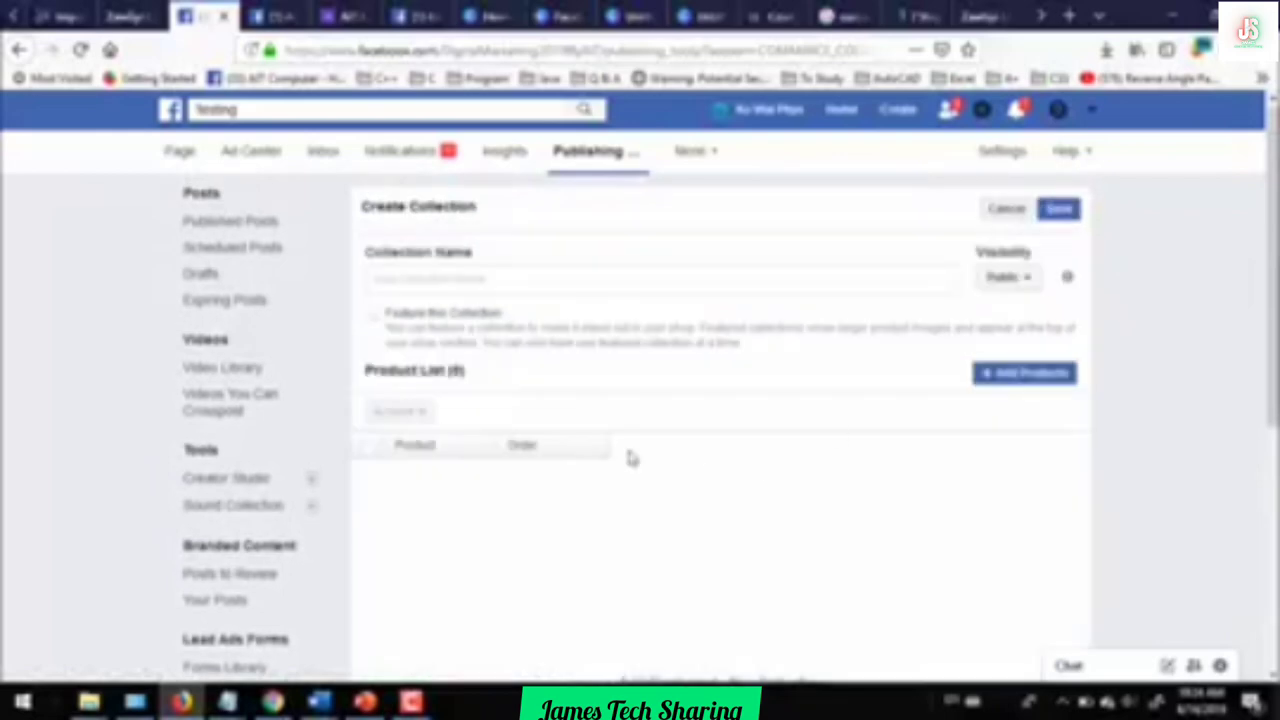
Enter a name for the new collection and try to save it without any products
left_click(414, 282)
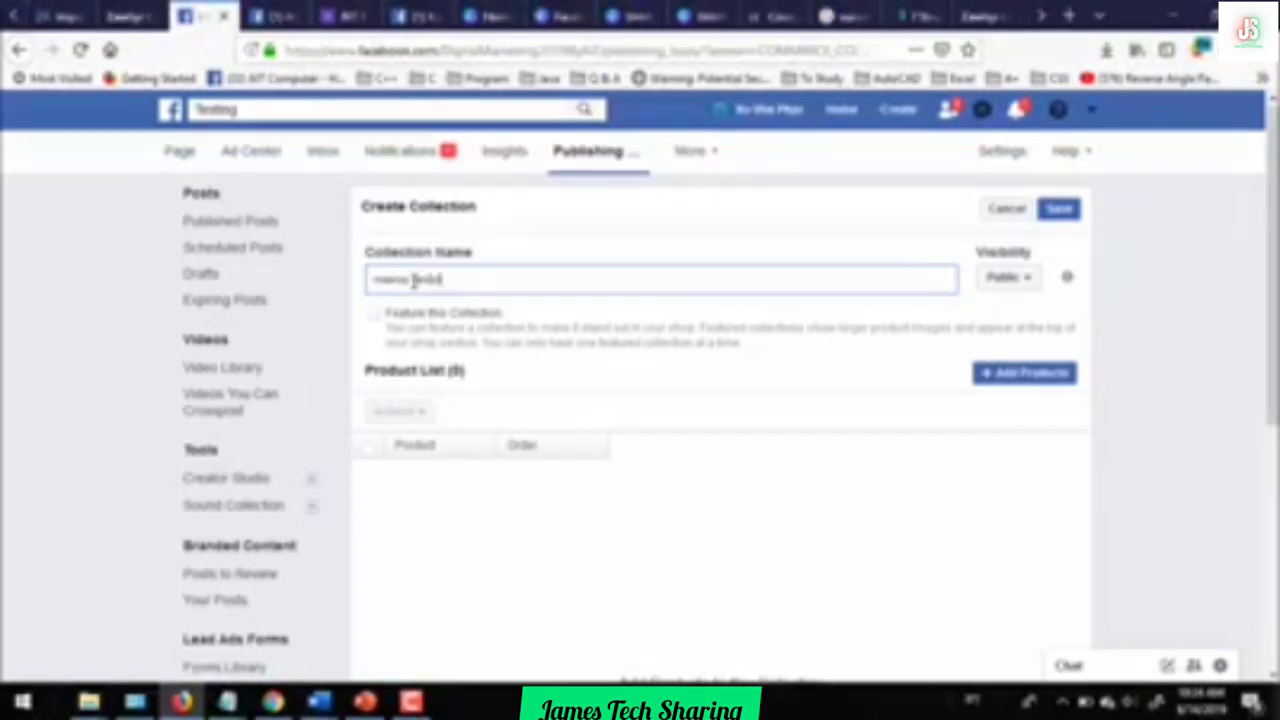
type("rts")
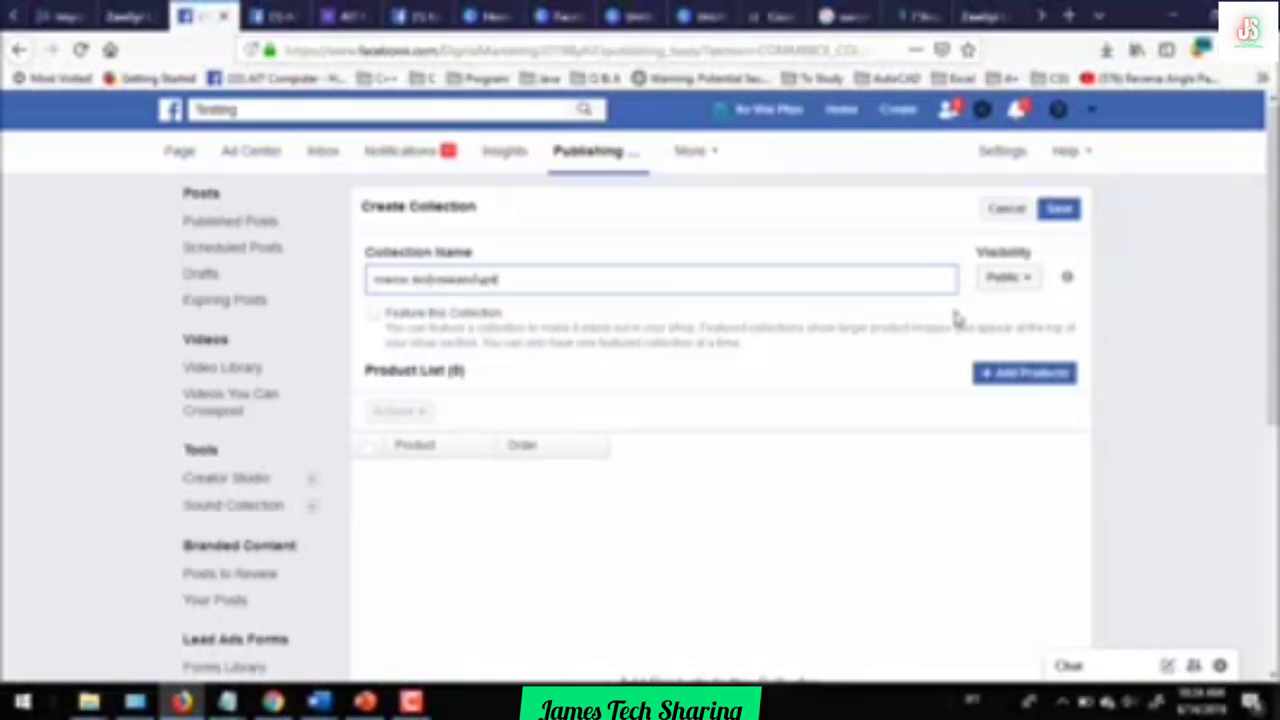
left_click(1064, 209)
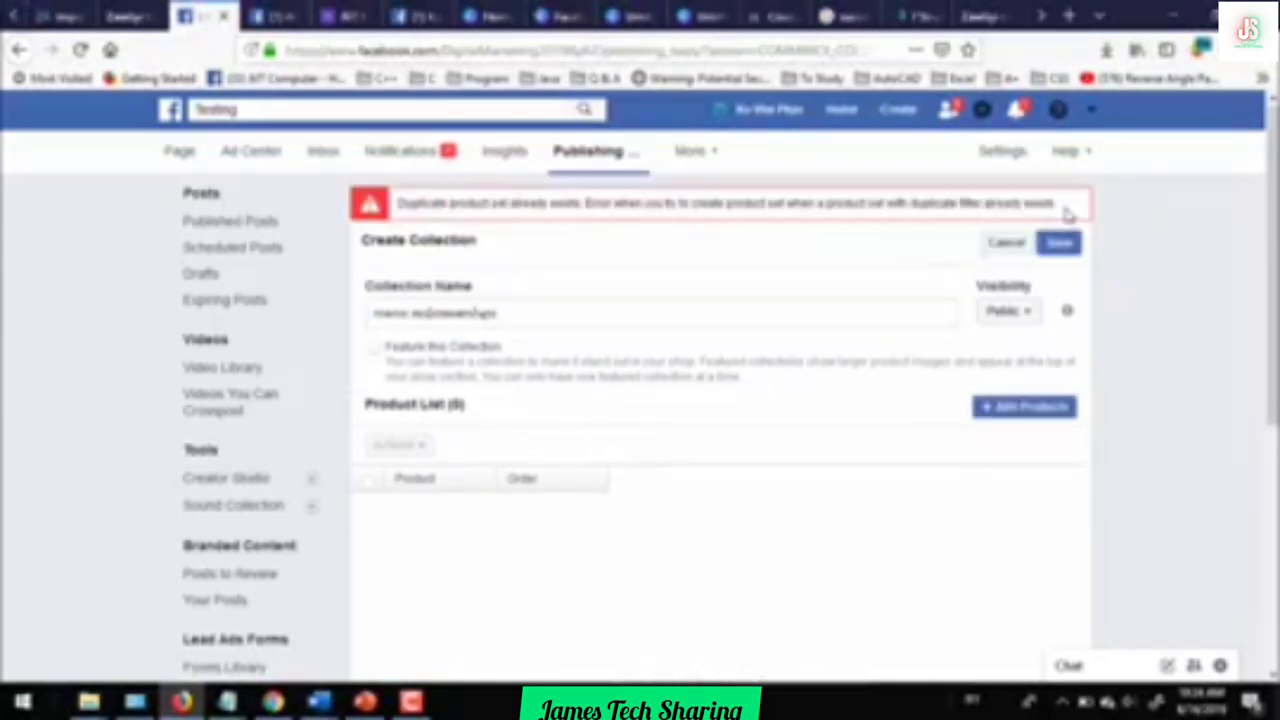